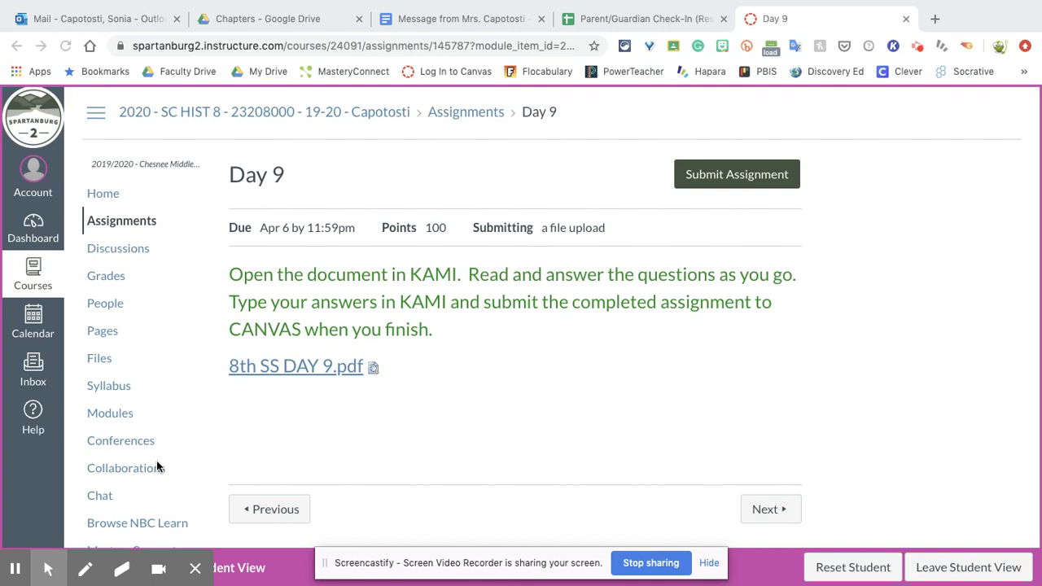
Step: Download the 8th SS DAY 9.pdf attachment from Canvas and show its opening options
click(47, 575)
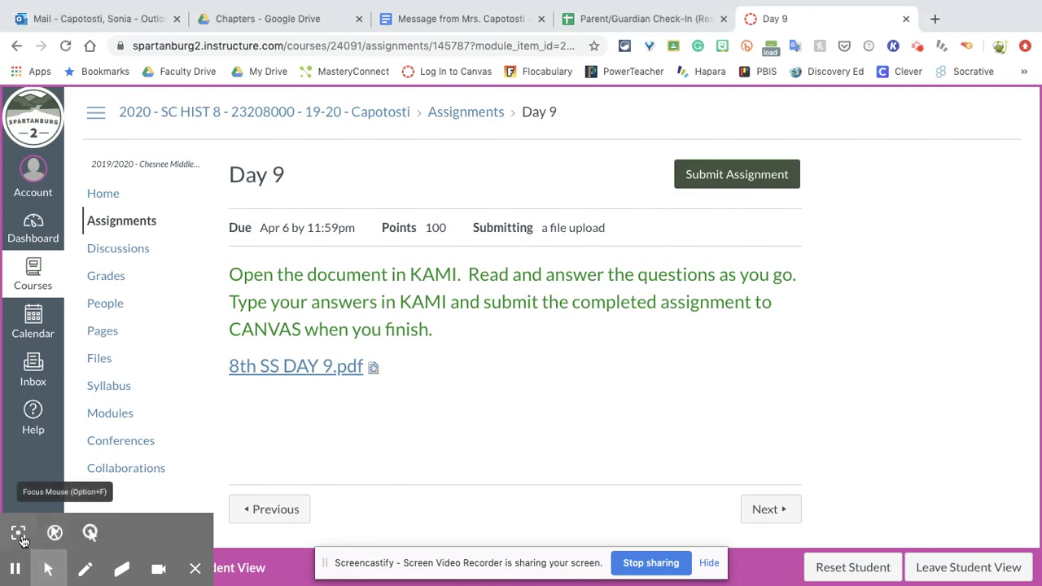
click(20, 536)
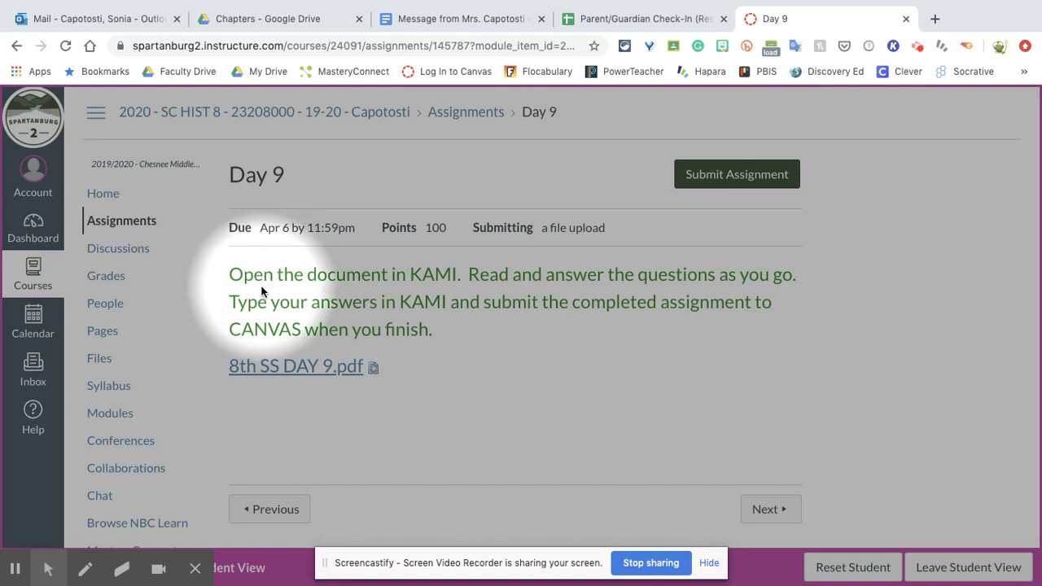
click(288, 371)
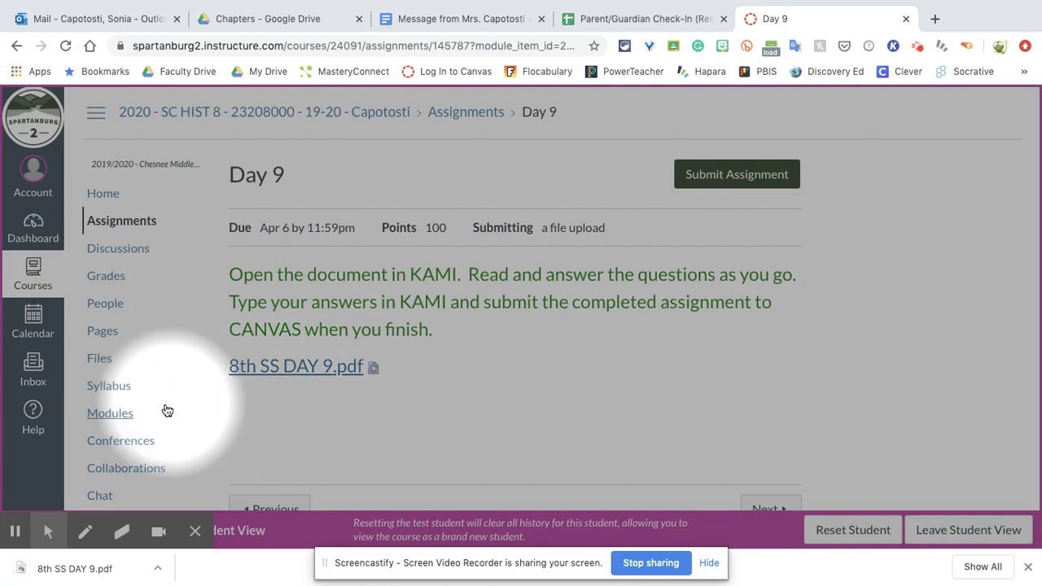
click(158, 573)
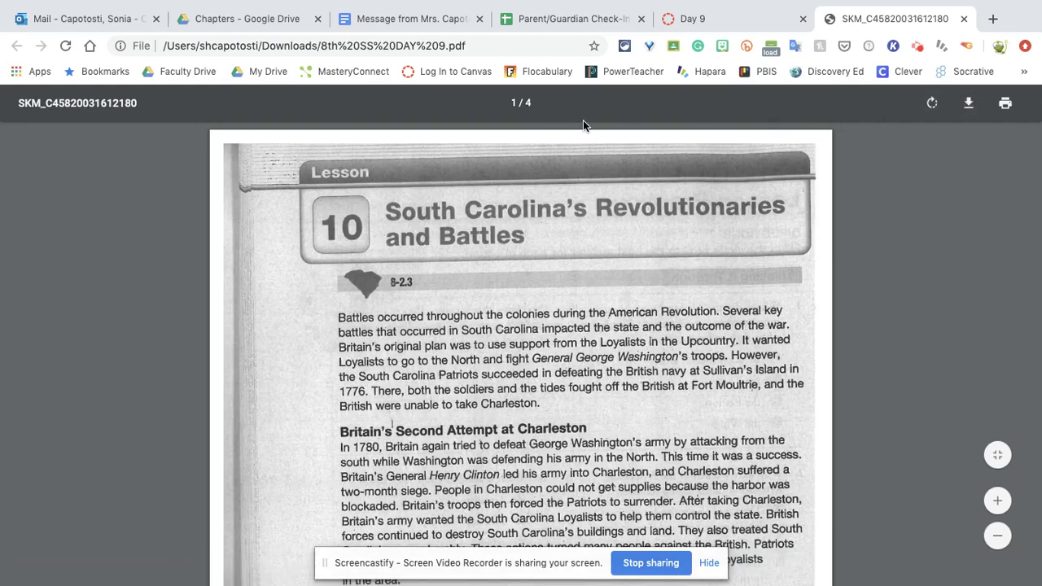
Step: Save a copy of the lesson PDF as 8th SS DAY 9 in Documents
click(969, 104)
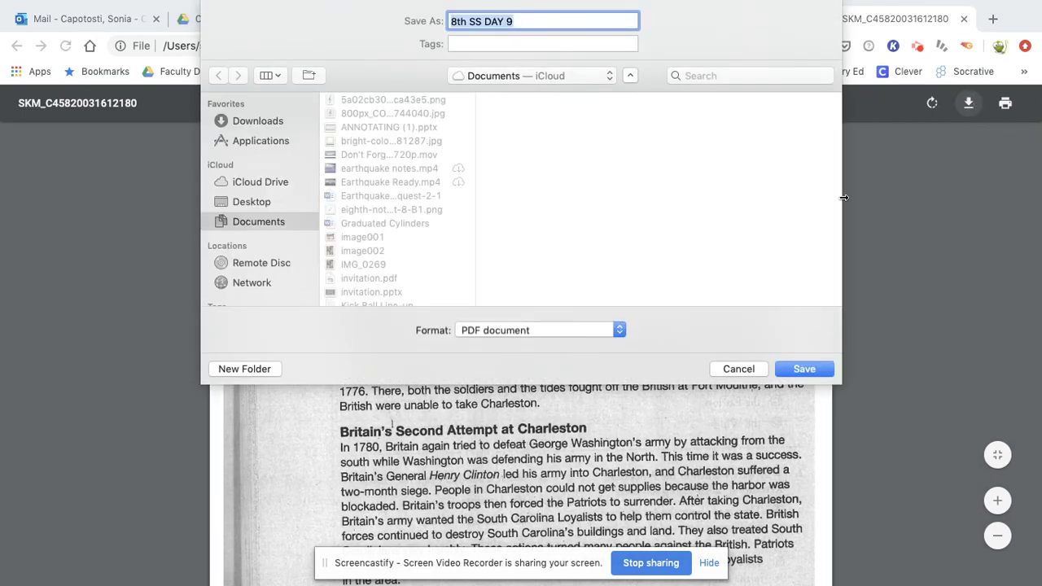
click(803, 369)
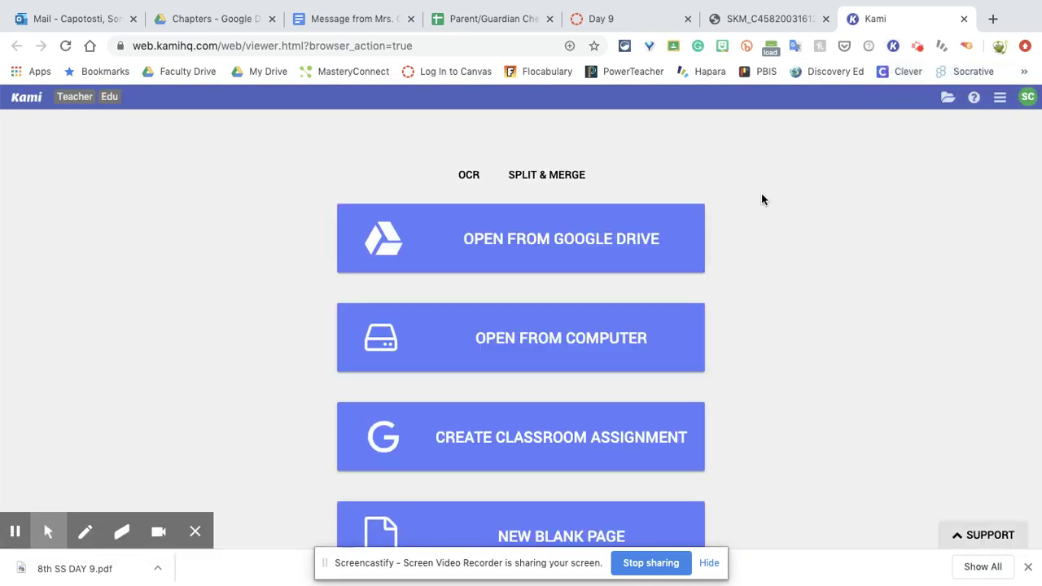
Step: Open 8th SS DAY 9.pdf from the computer in Kami
scroll(762, 200, down, 3)
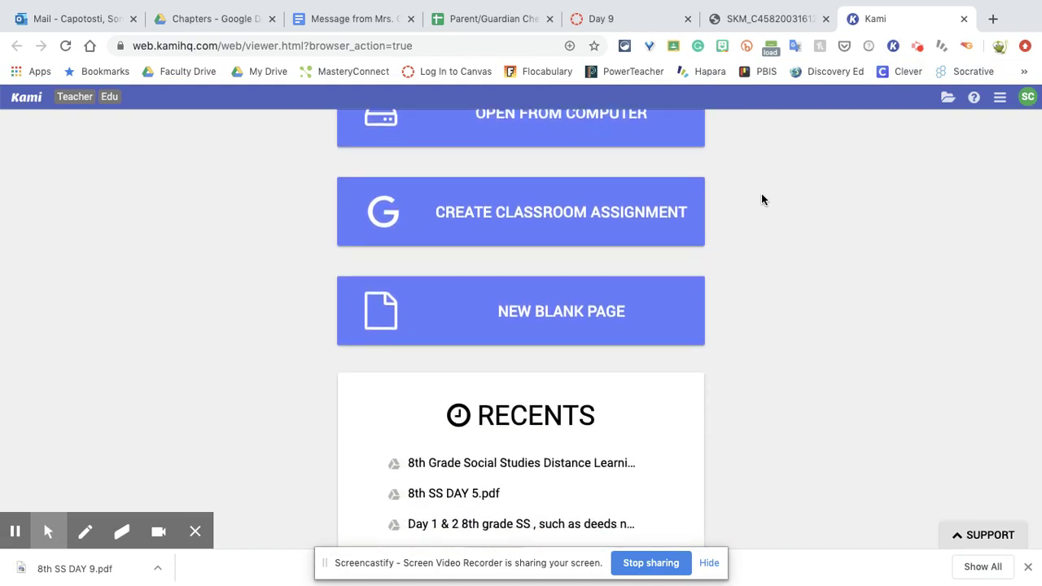
scroll(763, 199, down, 2)
scroll(762, 199, down, 2)
scroll(761, 198, up, 5)
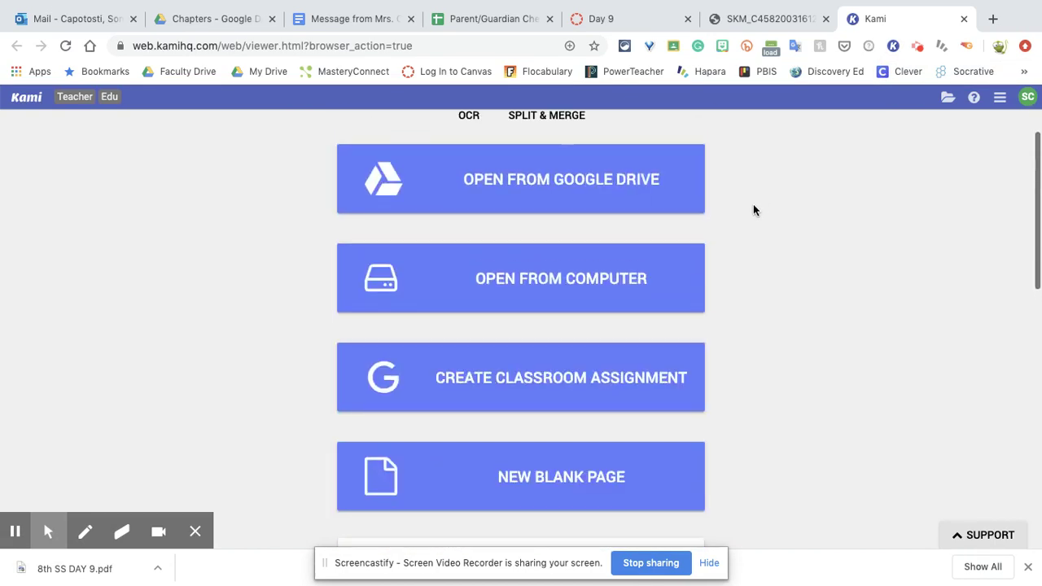
click(607, 280)
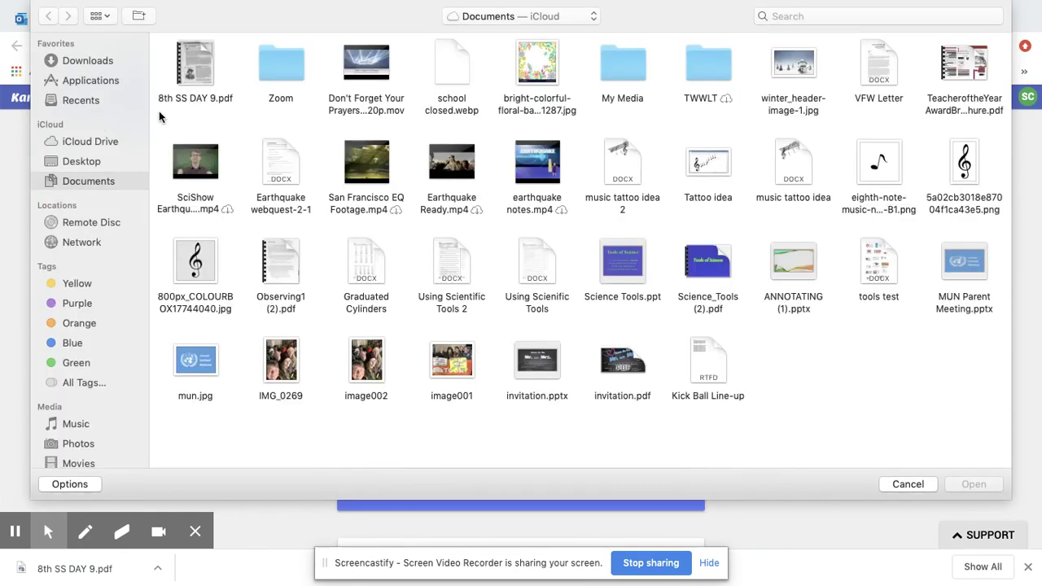
click(188, 61)
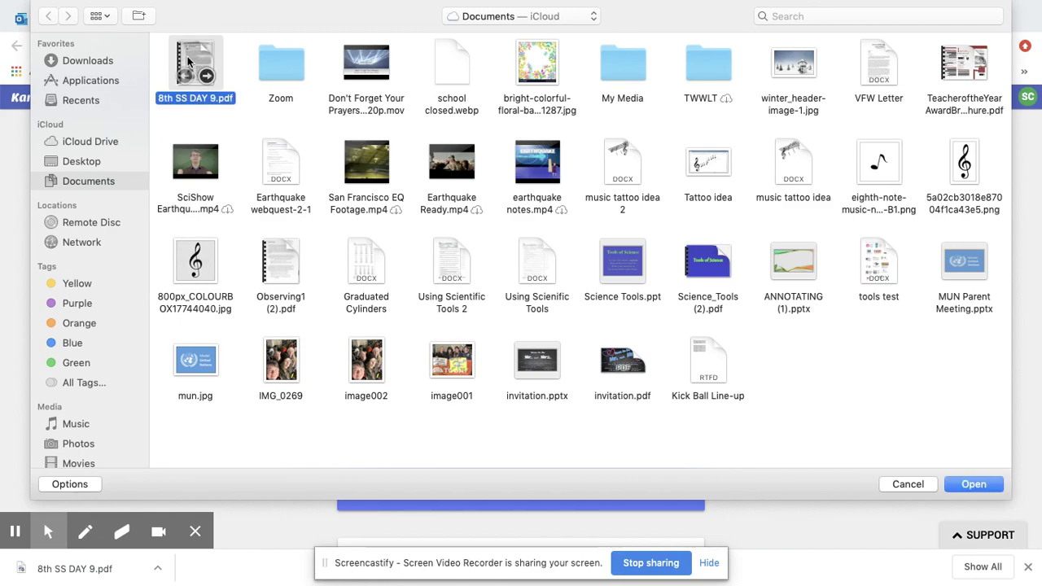
click(972, 486)
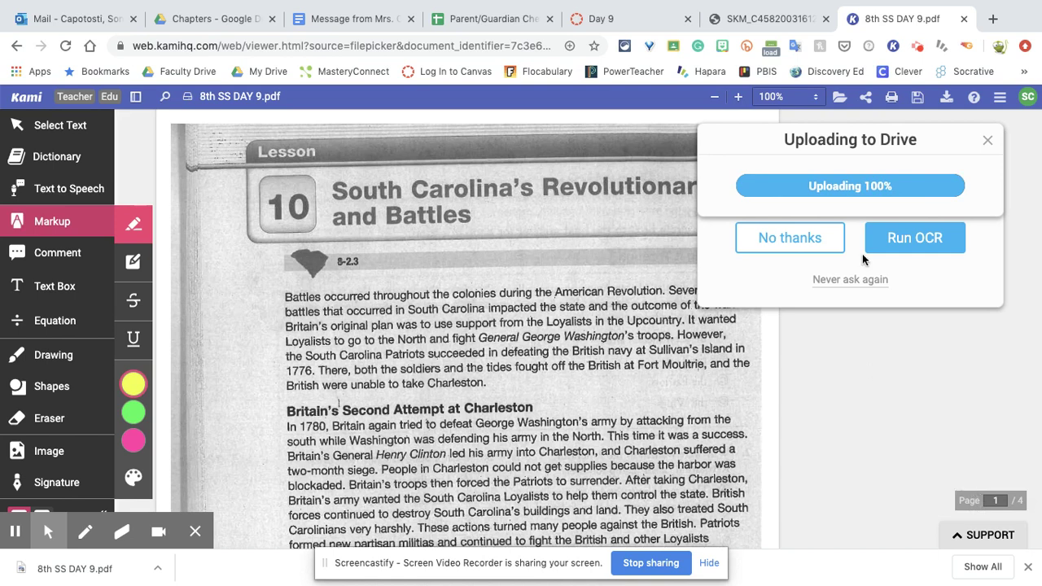
Step: Turn off the Recognize Text offer with 'Never ask again' and confirm it
click(852, 280)
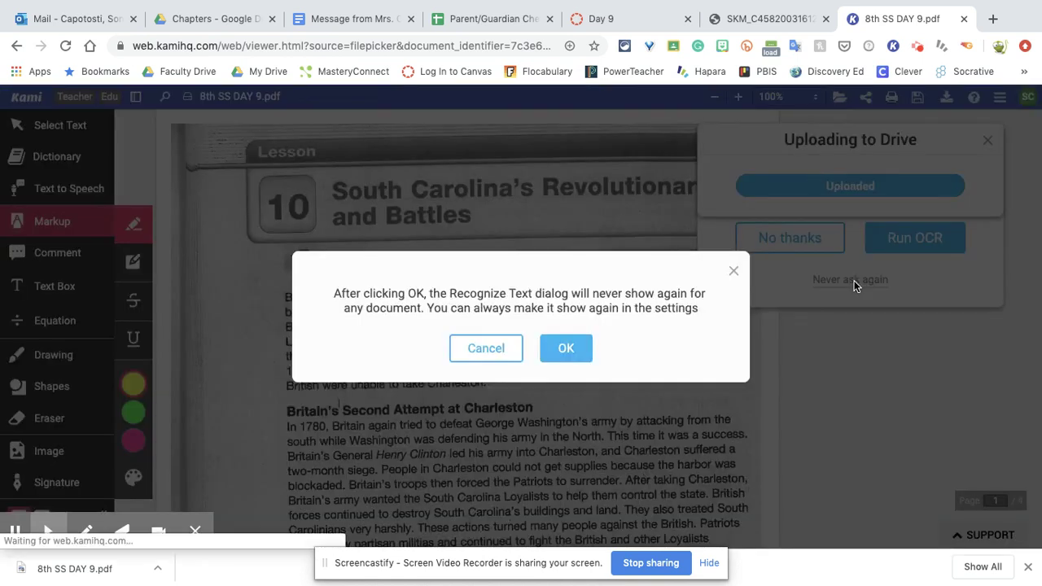
click(564, 353)
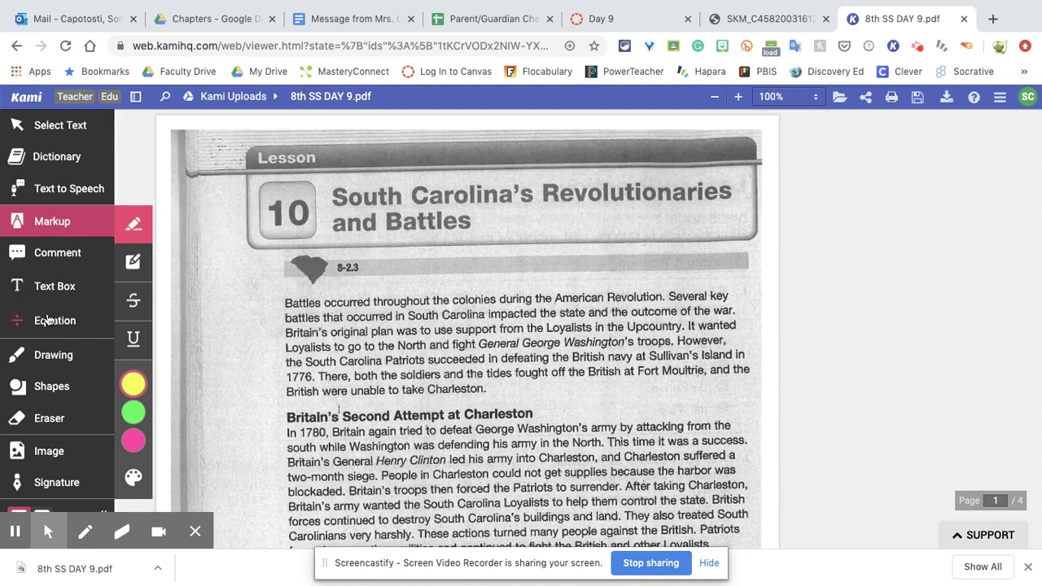
Step: Underline 'Battles occurred throughout' with a green freehand line
click(50, 363)
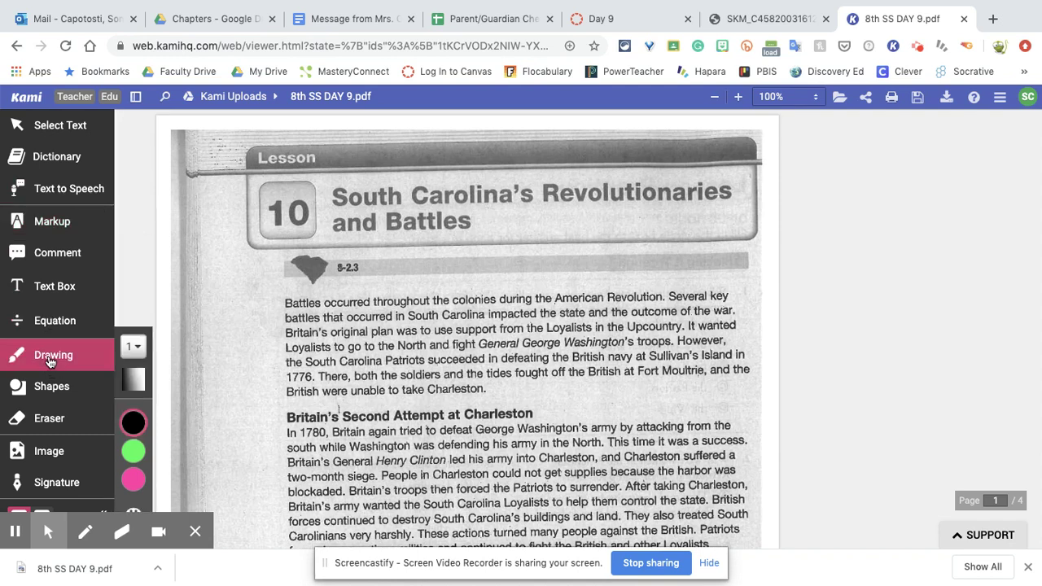
click(133, 452)
drag(285, 308, 441, 303)
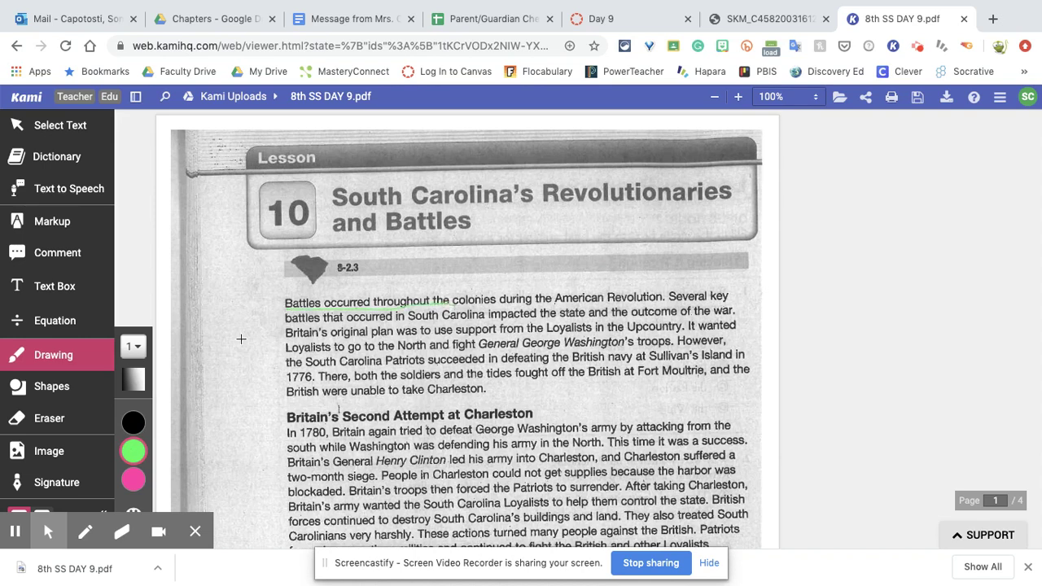
Step: Draw a pink rectangle around 'the Loyalists'
click(45, 386)
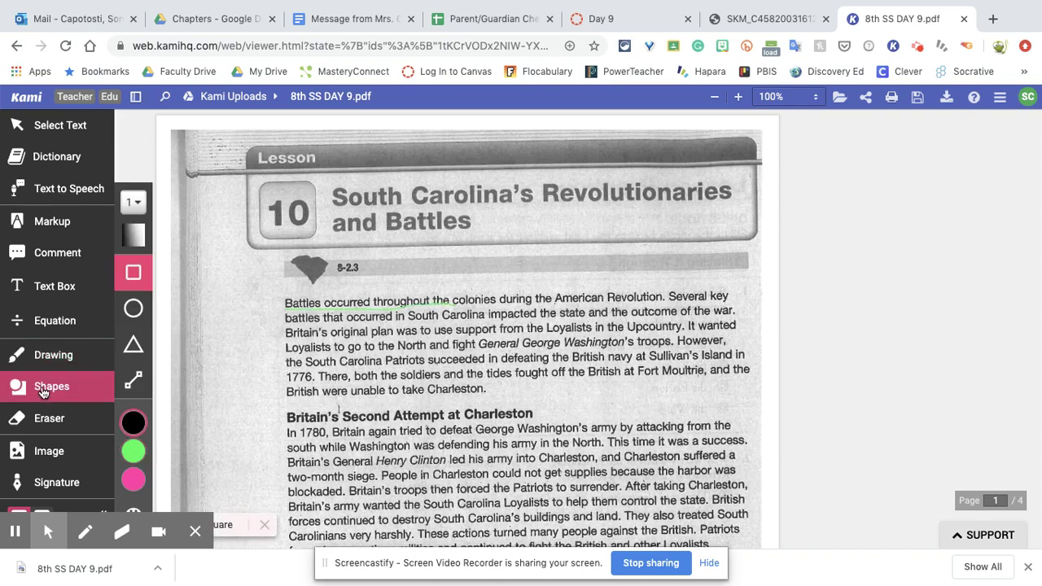
click(134, 481)
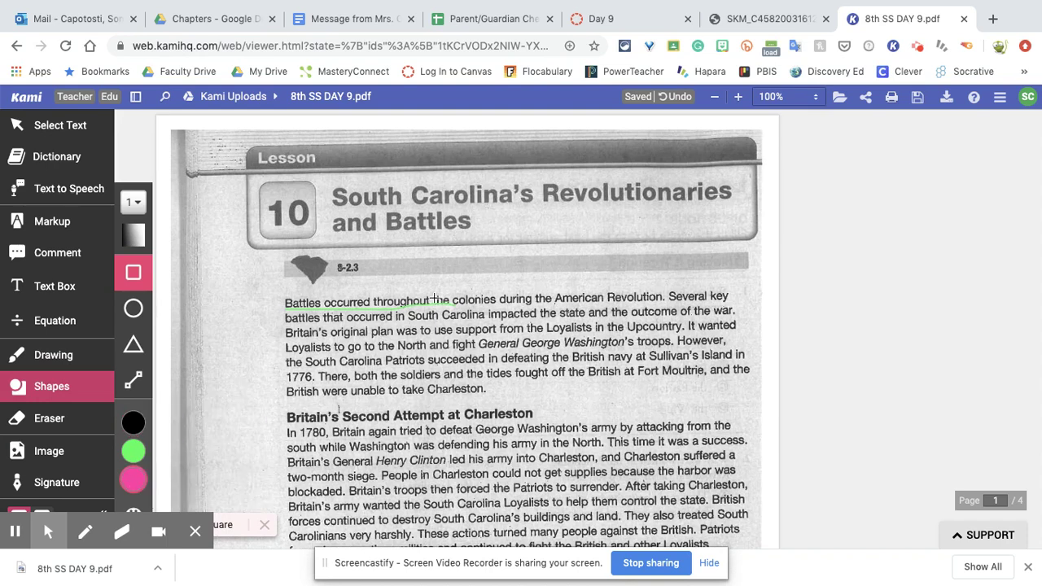
drag(514, 309, 581, 338)
Step: Box the Francis Marion, Thomas Sumter, and Andrew Pickens heading
scroll(223, 361, down, 3)
scroll(222, 361, down, 4)
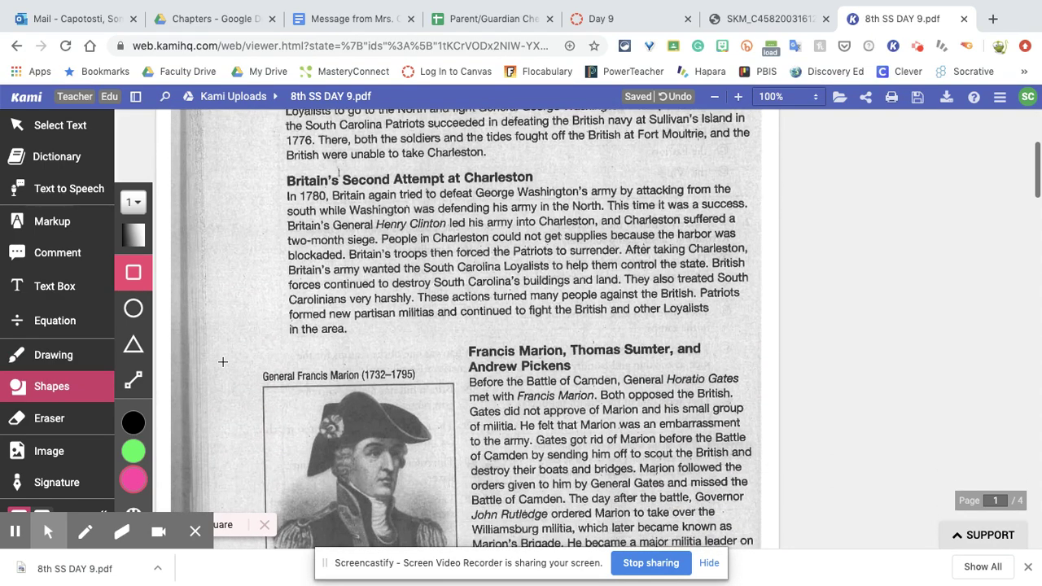
scroll(245, 358, down, 2)
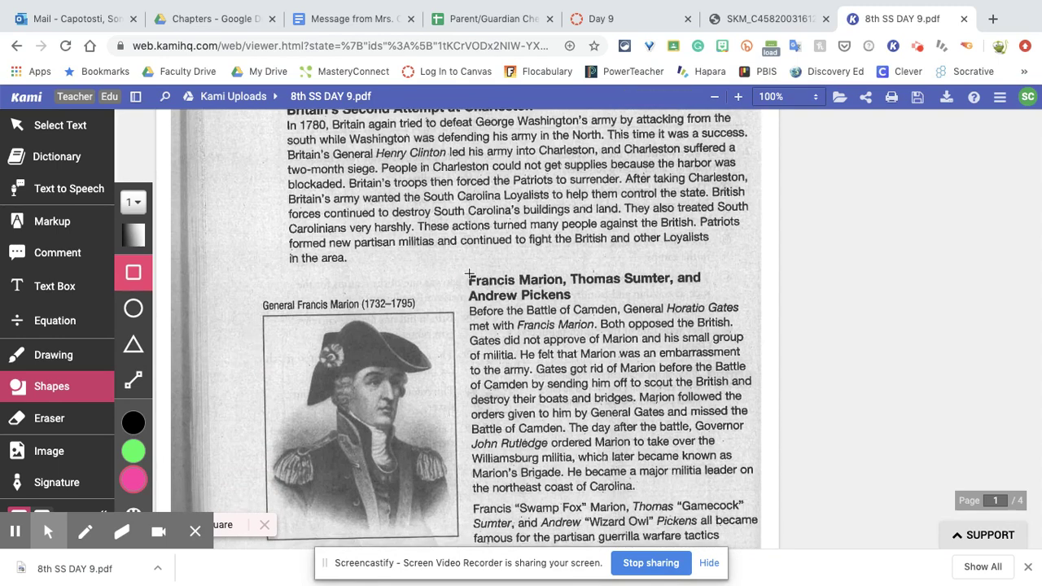
drag(469, 275, 720, 302)
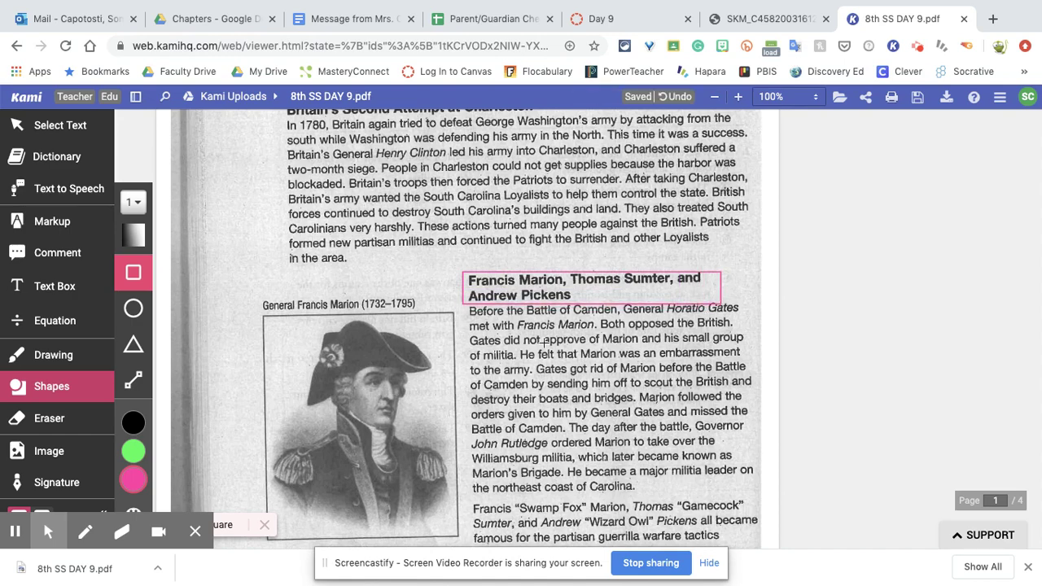
Step: Scroll down to the Try It! question on partisan militias on page 3
scroll(544, 342, down, 4)
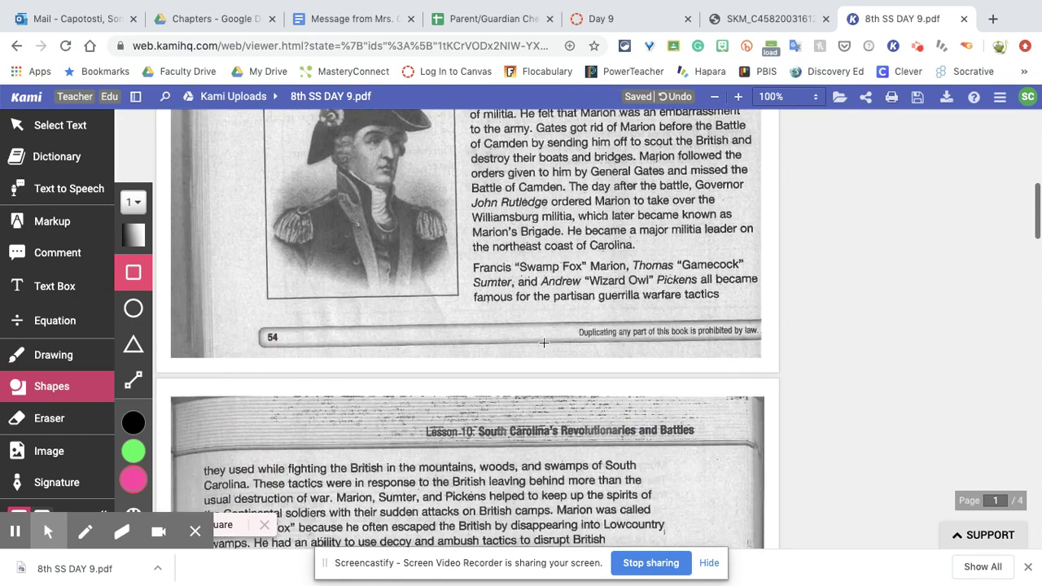
scroll(544, 342, down, 3)
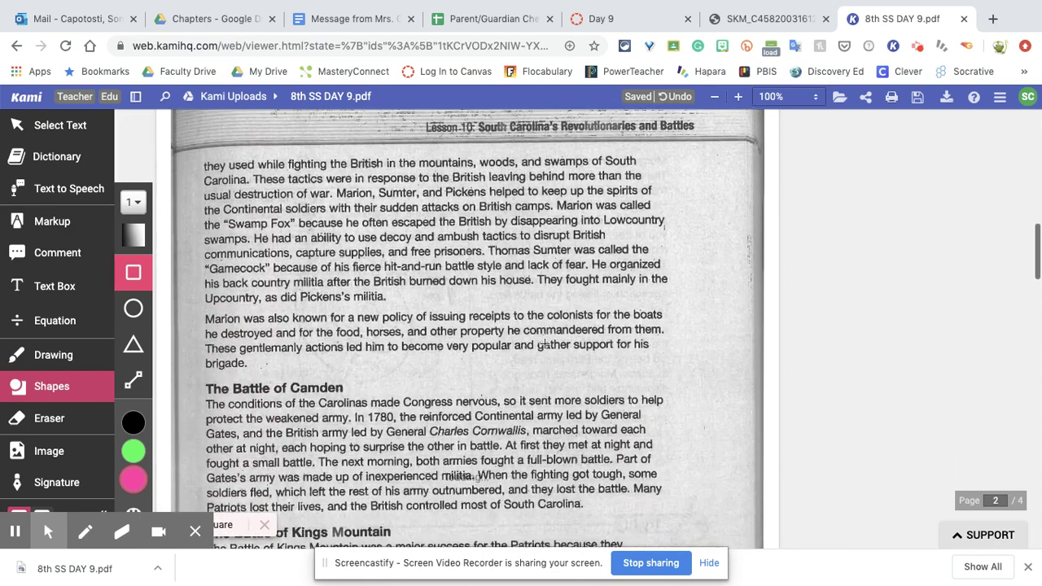
scroll(544, 342, down, 5)
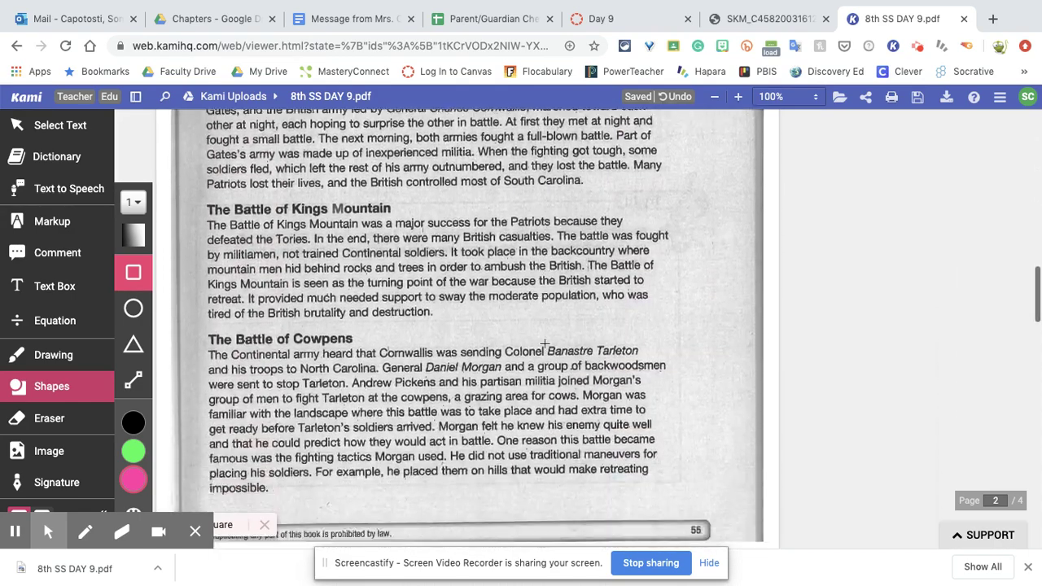
scroll(544, 342, down, 5)
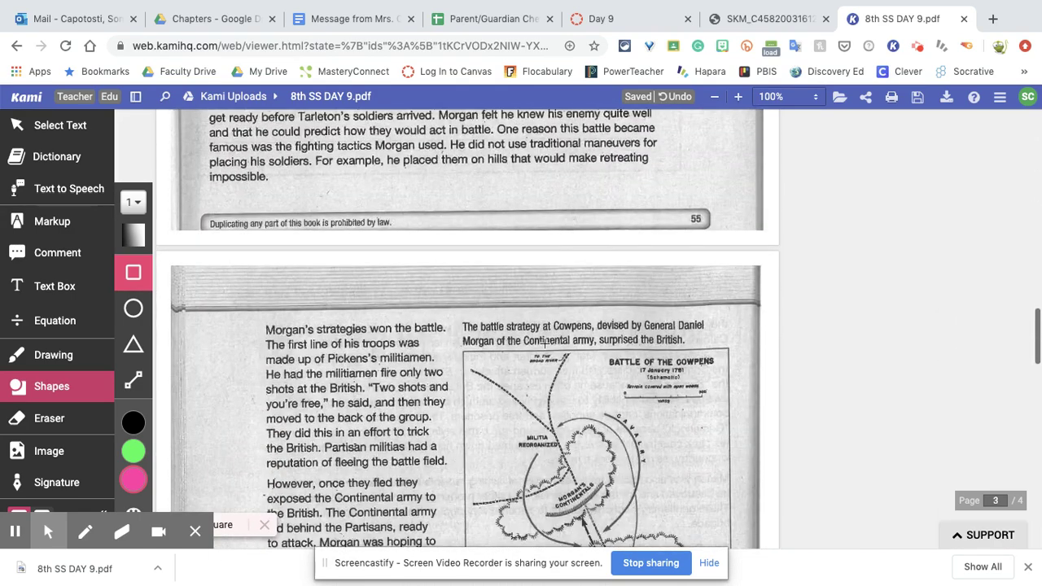
scroll(544, 343, down, 4)
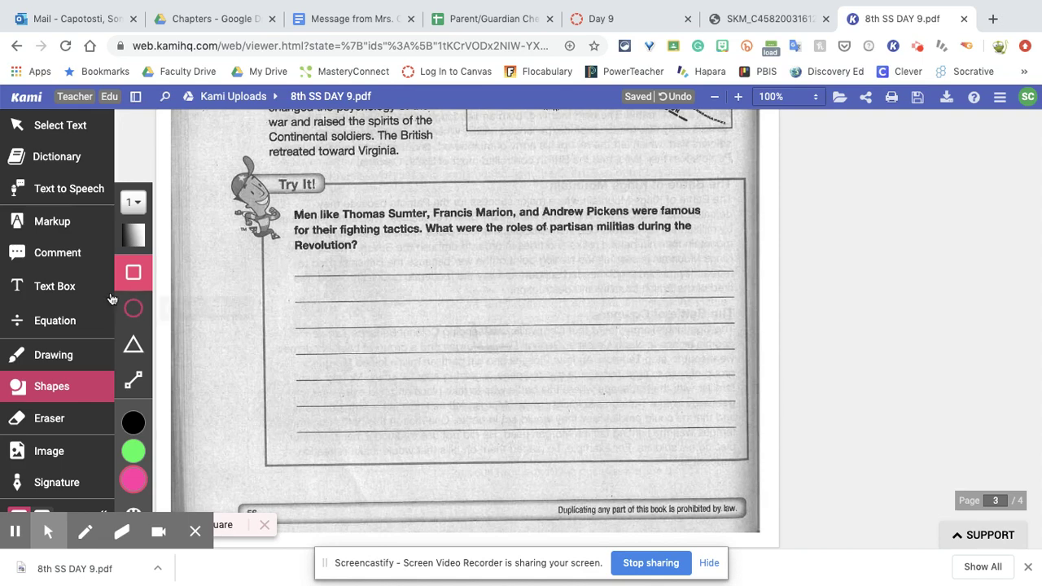
Step: Add a wide text box on the answer lines reading 'Here is where I will type my answer...'
click(65, 286)
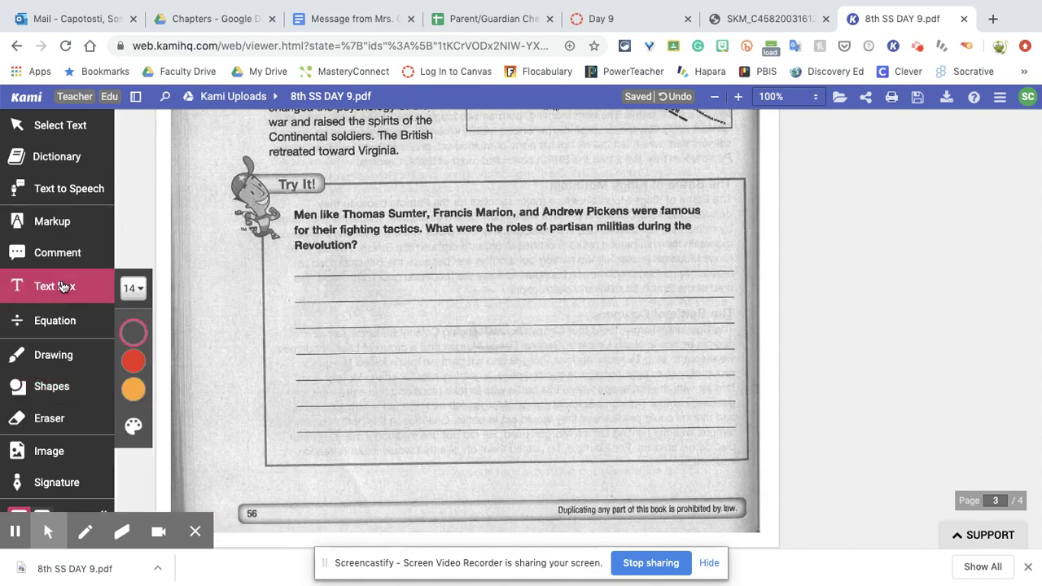
click(294, 261)
drag(304, 275, 703, 352)
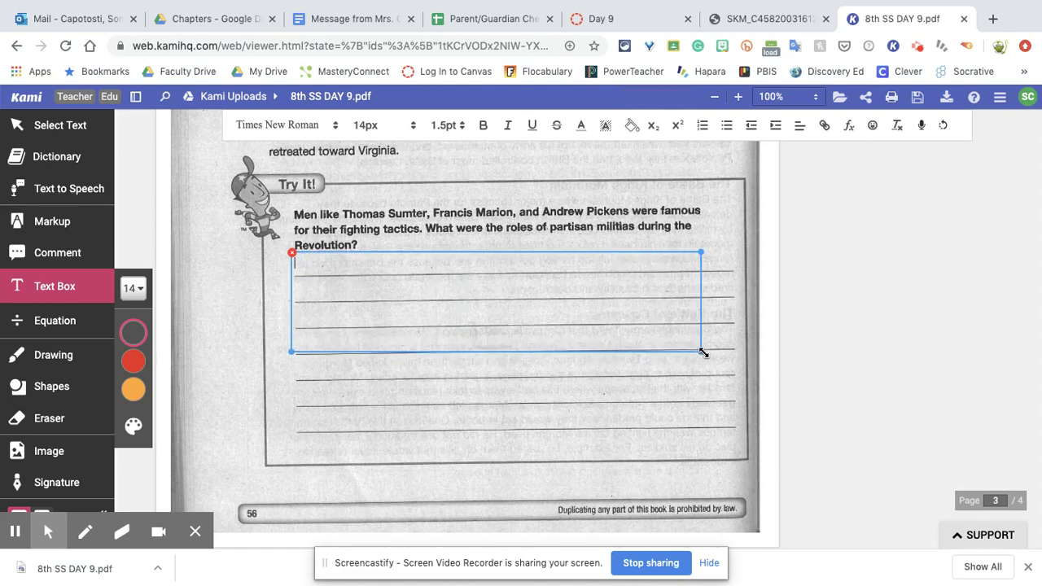
text(Here is where I will type my answer...)
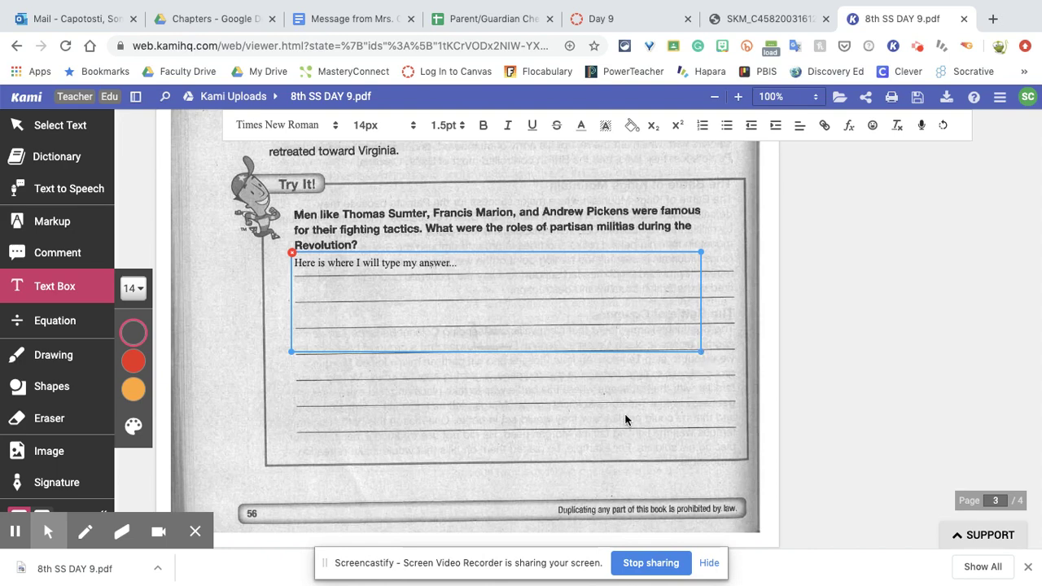
Step: Draw a pink rectangle around answer A, Charles Cornwallis, in Lesson Practice question 1
scroll(624, 419, down, 2)
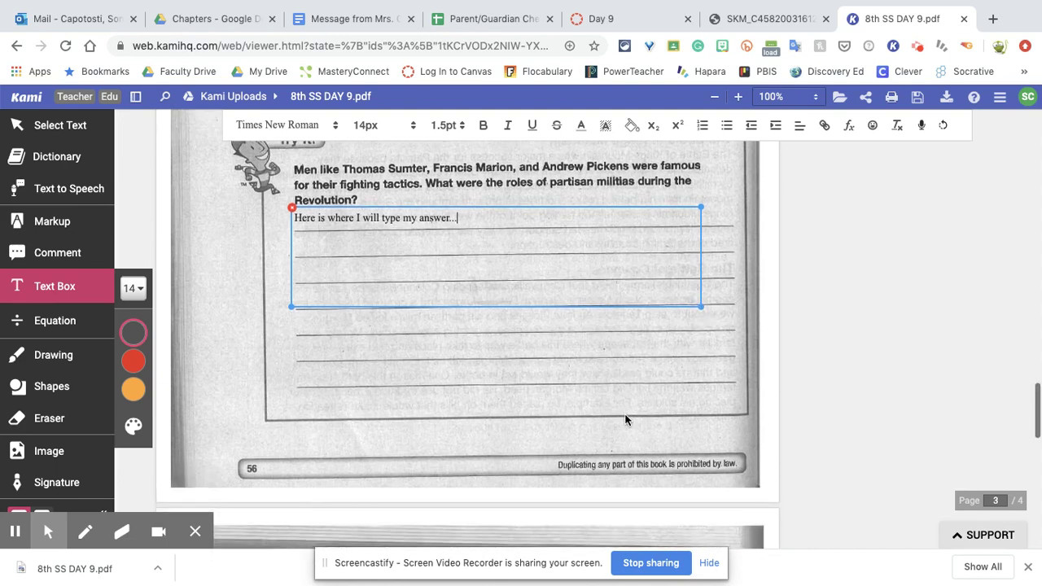
scroll(624, 419, down, 6)
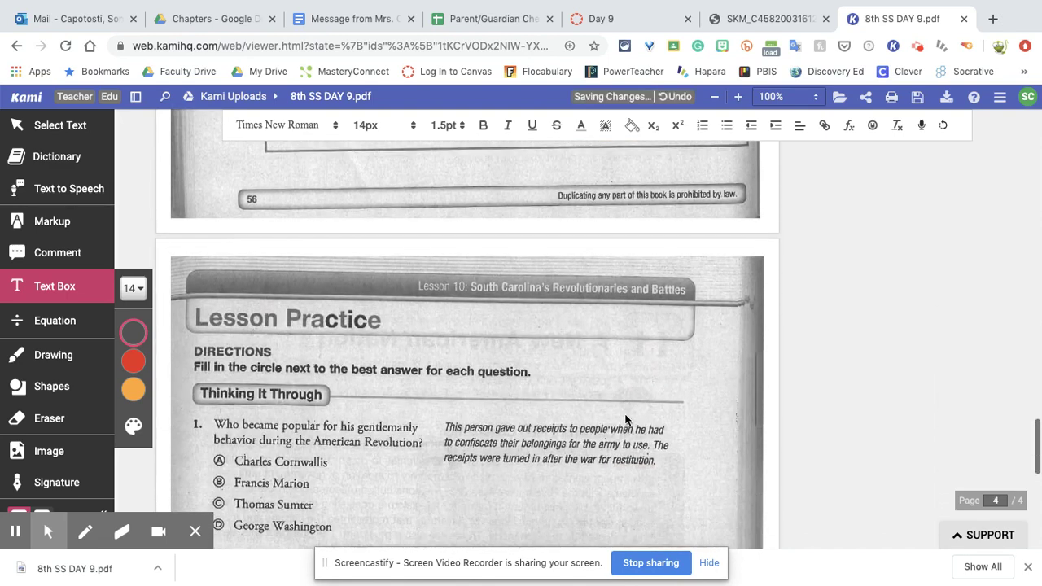
scroll(624, 419, down, 4)
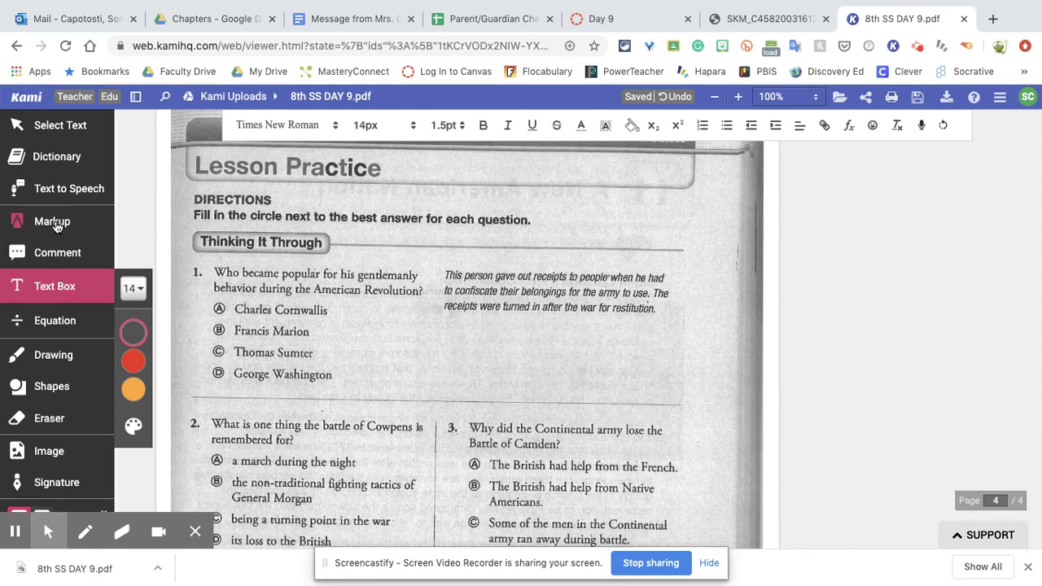
scroll(295, 293, down, 2)
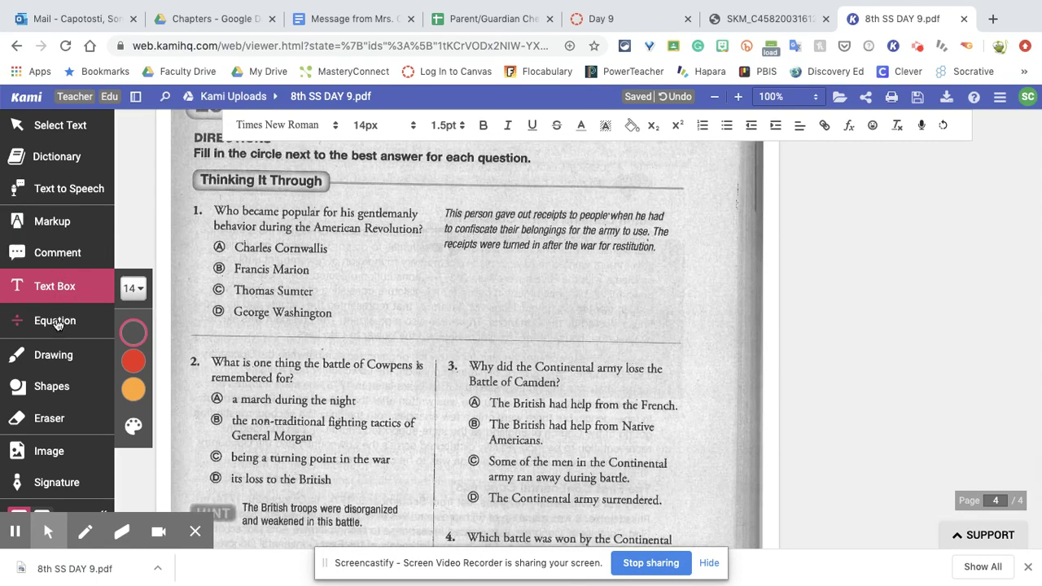
click(51, 387)
click(130, 478)
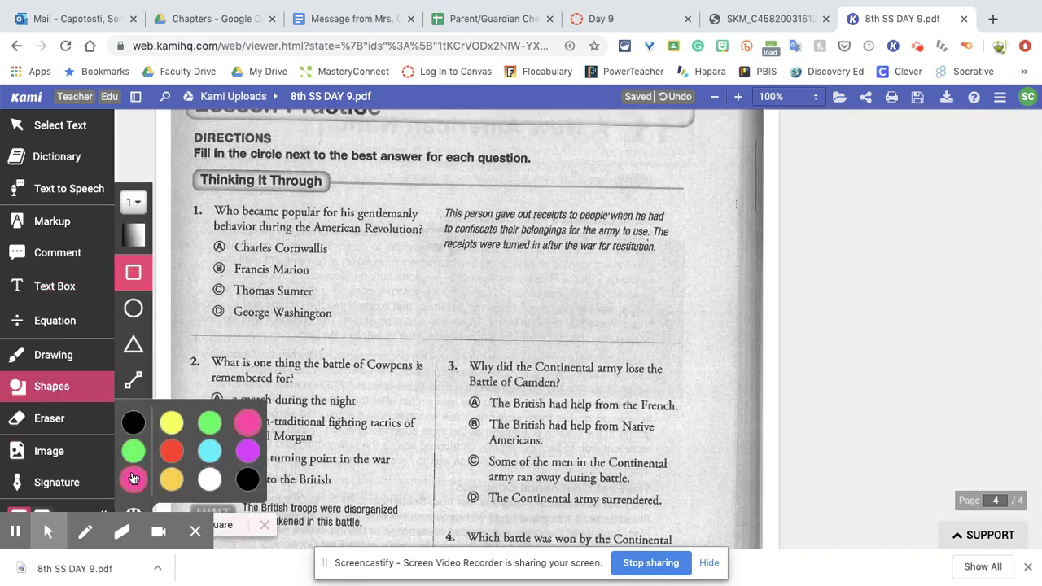
click(137, 423)
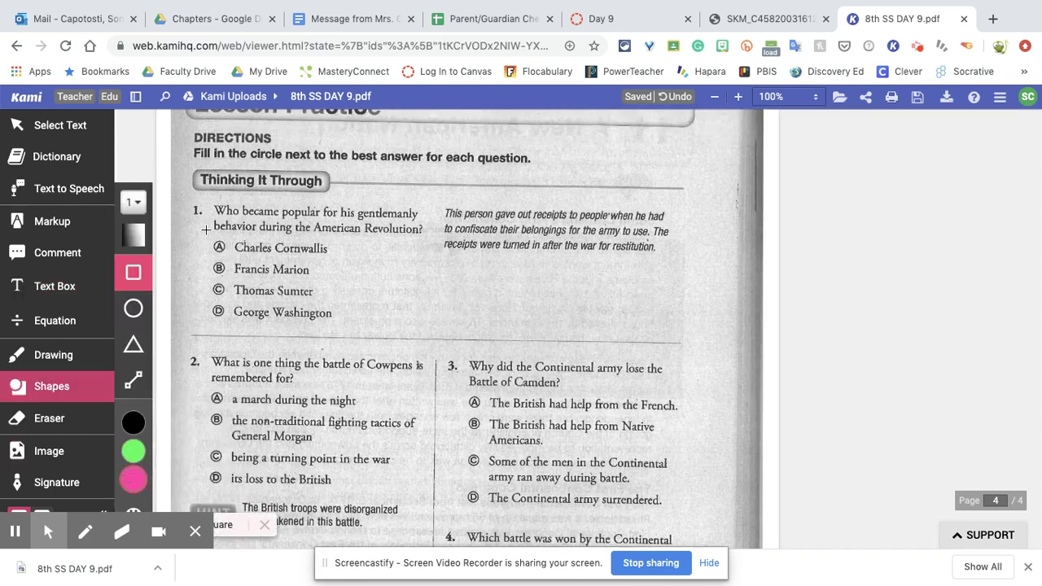
drag(280, 242, 380, 260)
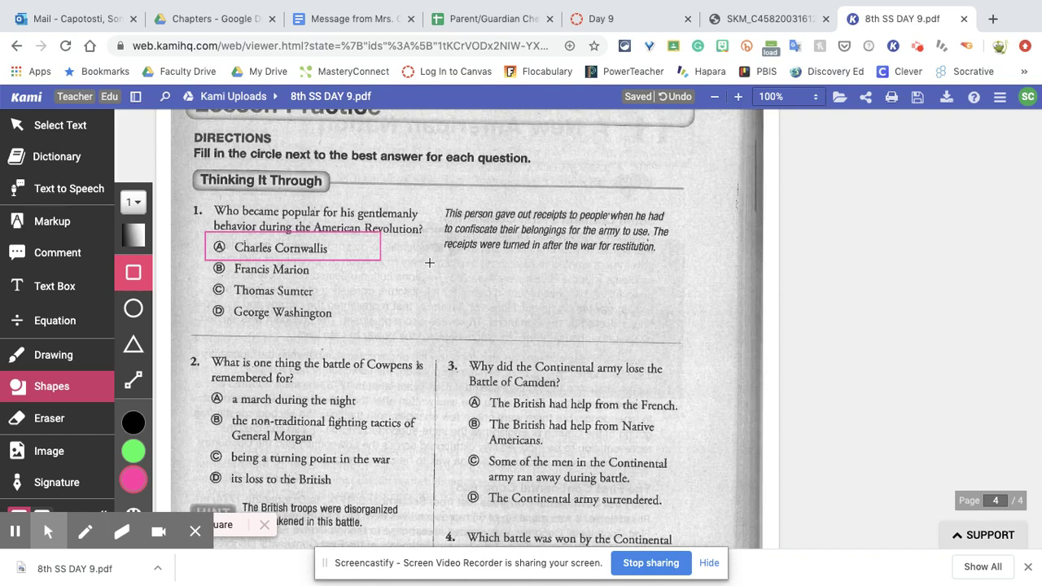
scroll(429, 262, down, 5)
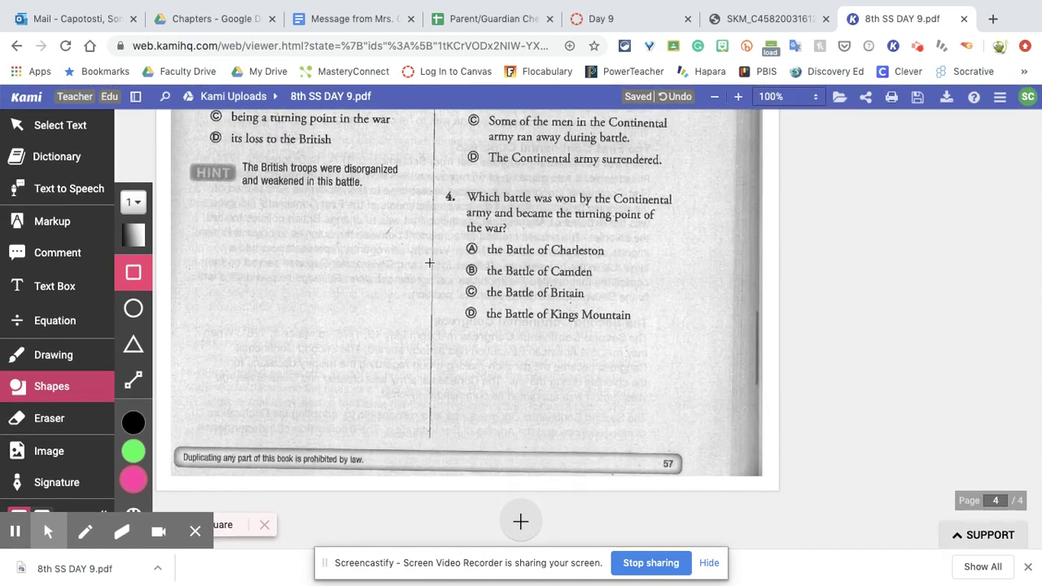
Step: Scroll back up to the Lesson 10 title at the top of page 1
scroll(429, 262, up, 9)
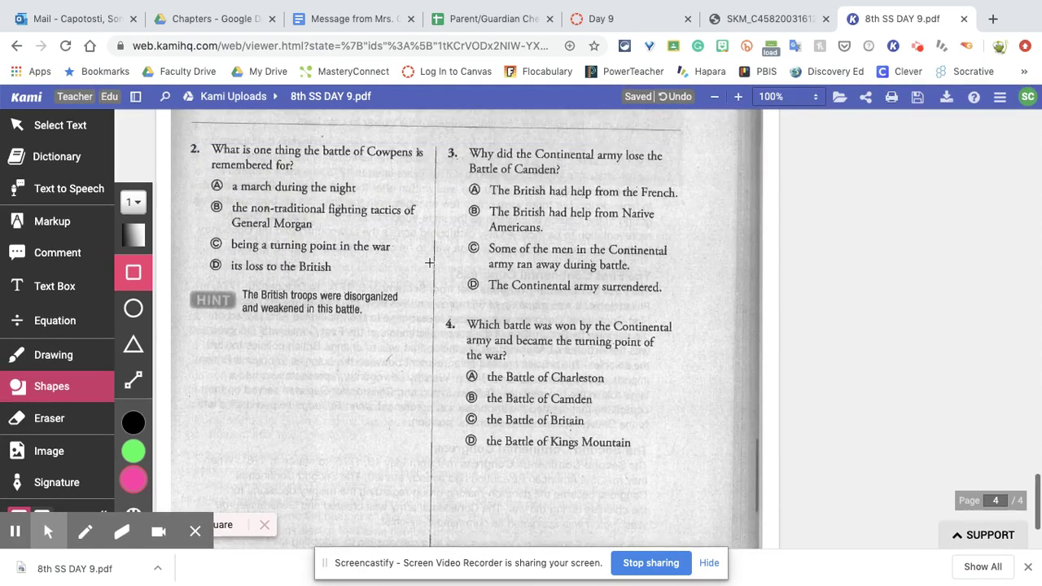
scroll(429, 262, up, 12)
scroll(429, 262, up, 2)
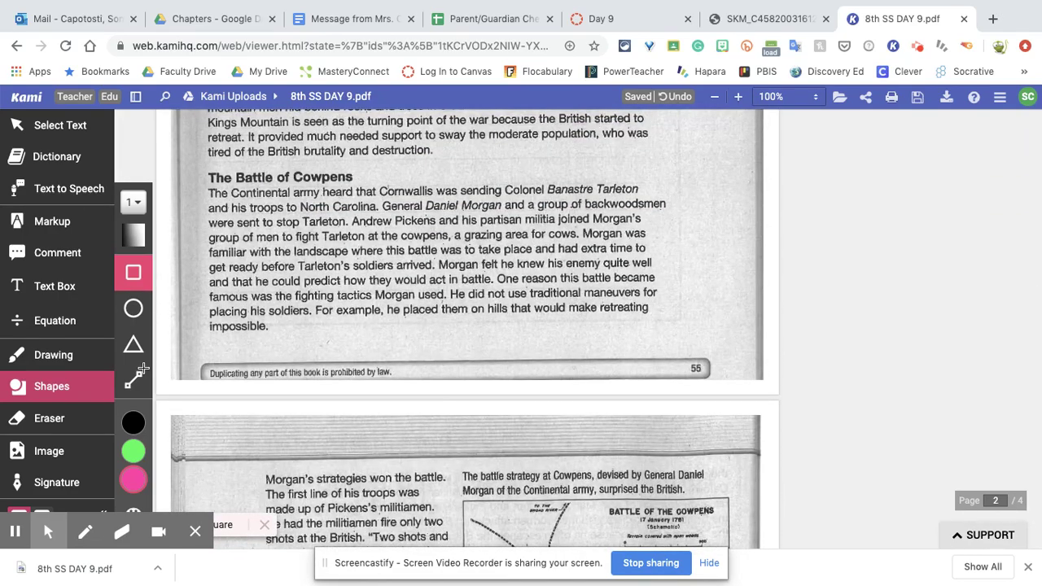
mouse_move(42, 536)
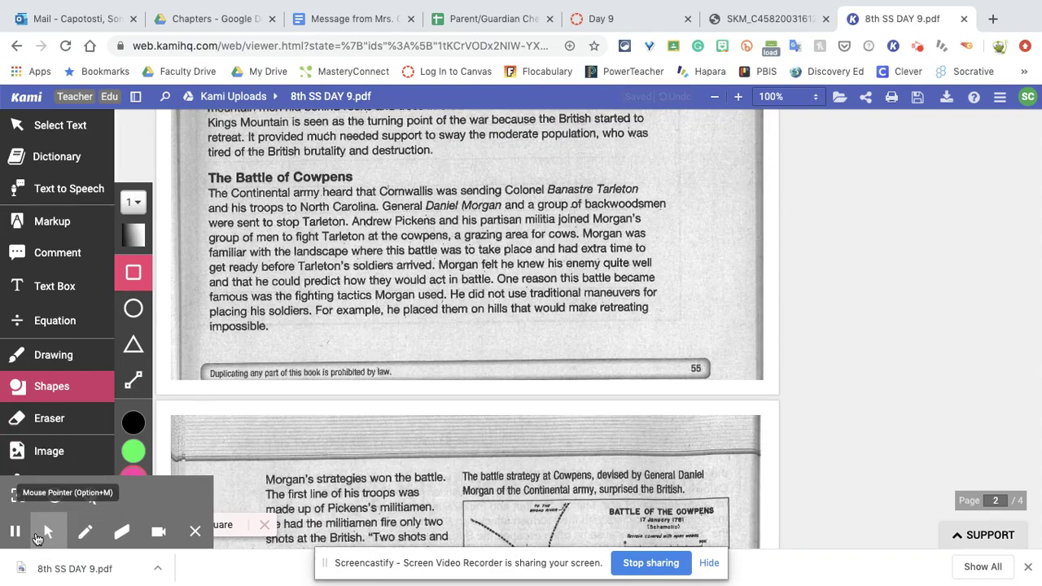
click(18, 495)
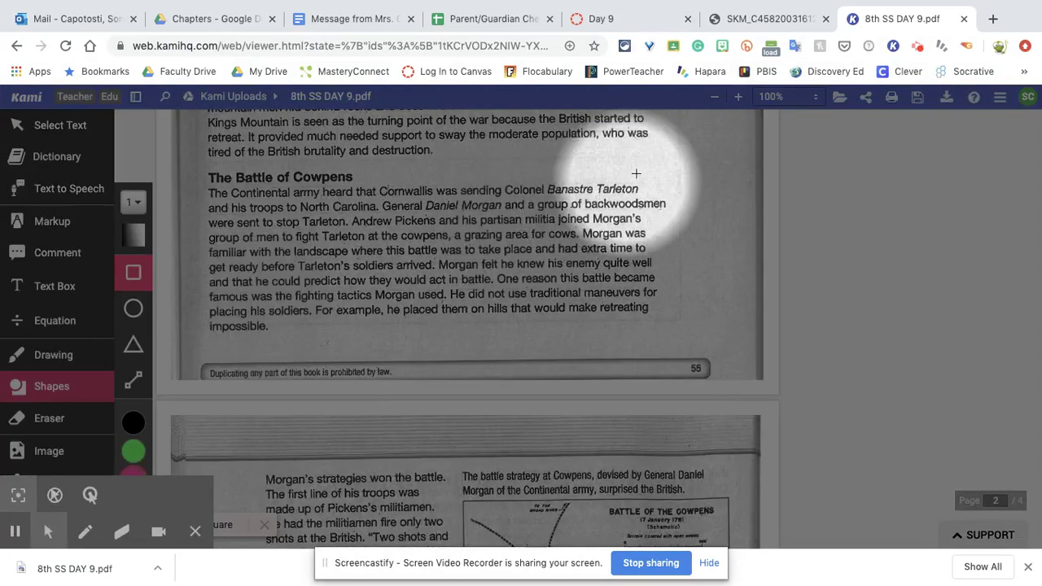
scroll(703, 143, up, 10)
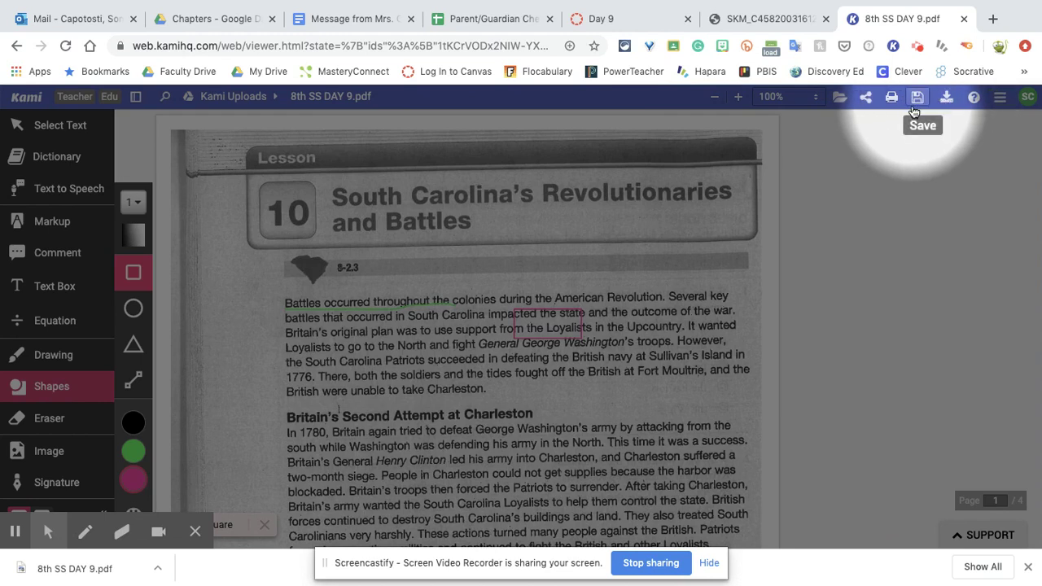
Step: Save all pending changes to 8th SS DAY 9.pdf in Google Drive now
click(915, 109)
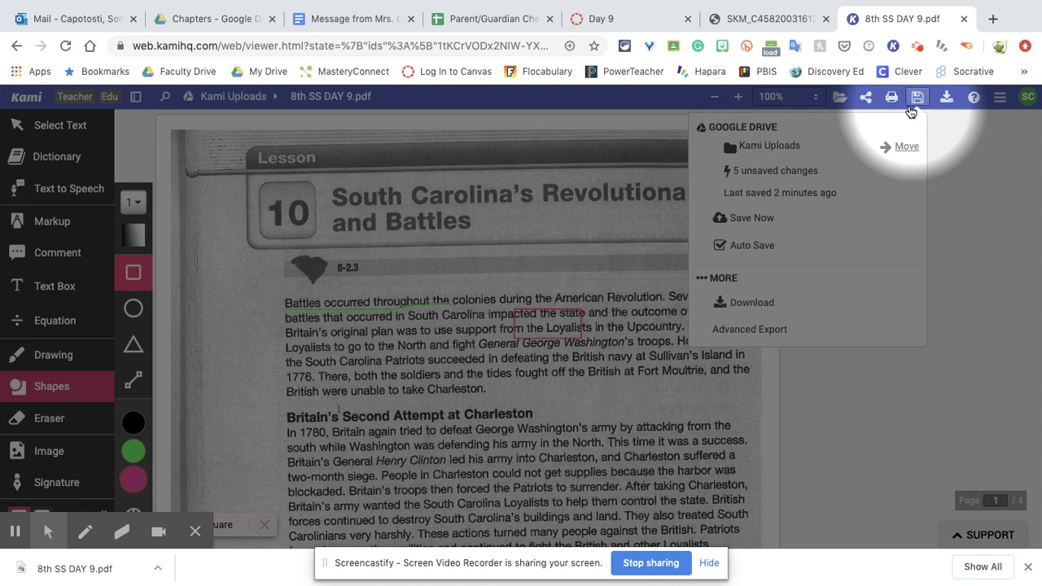
click(732, 220)
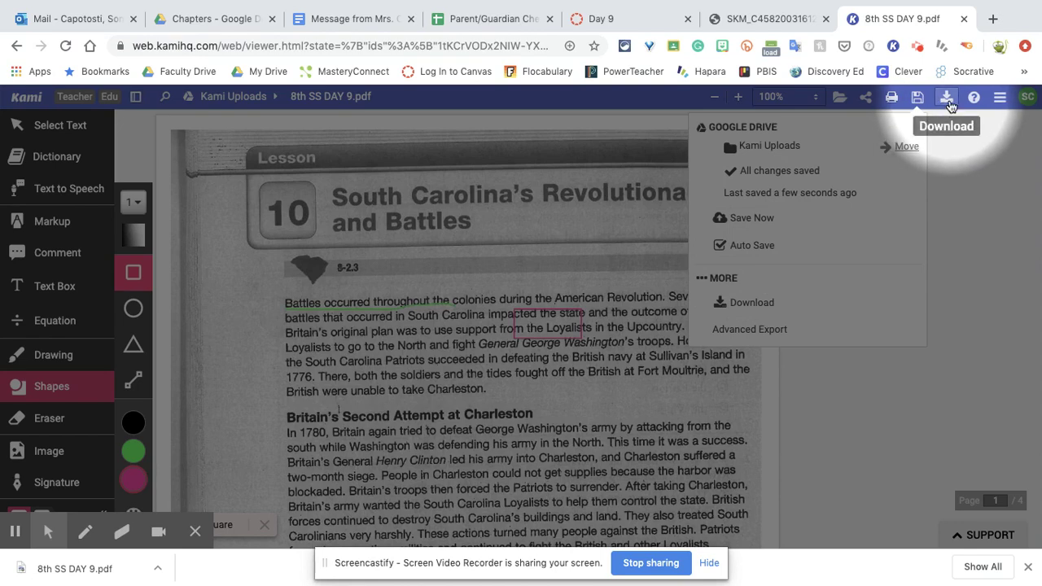
Step: Export 8th SS DAY 9.pdf to your computer with all annotations as a Kami Export PDF
click(948, 100)
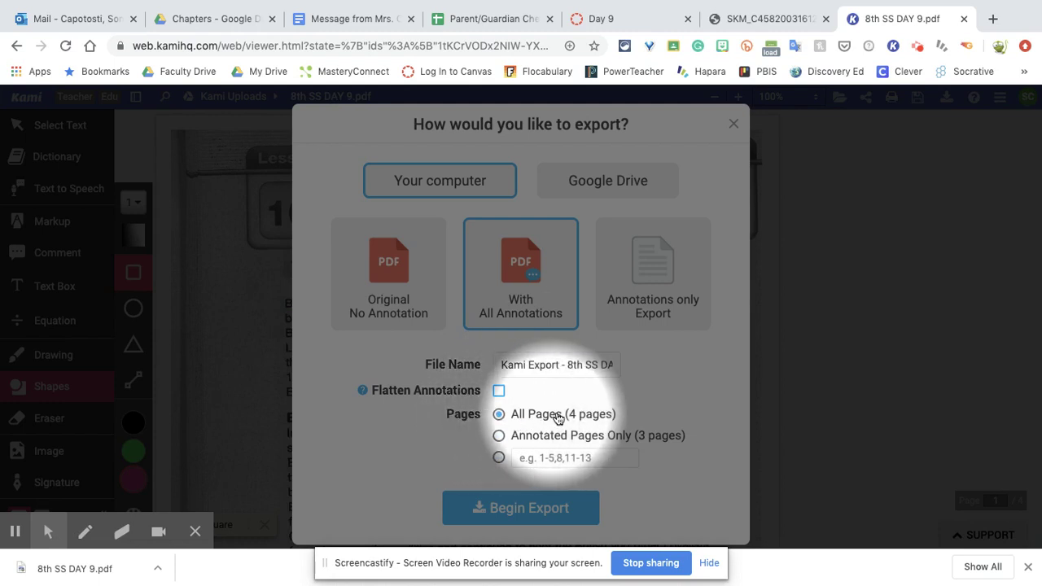
click(505, 508)
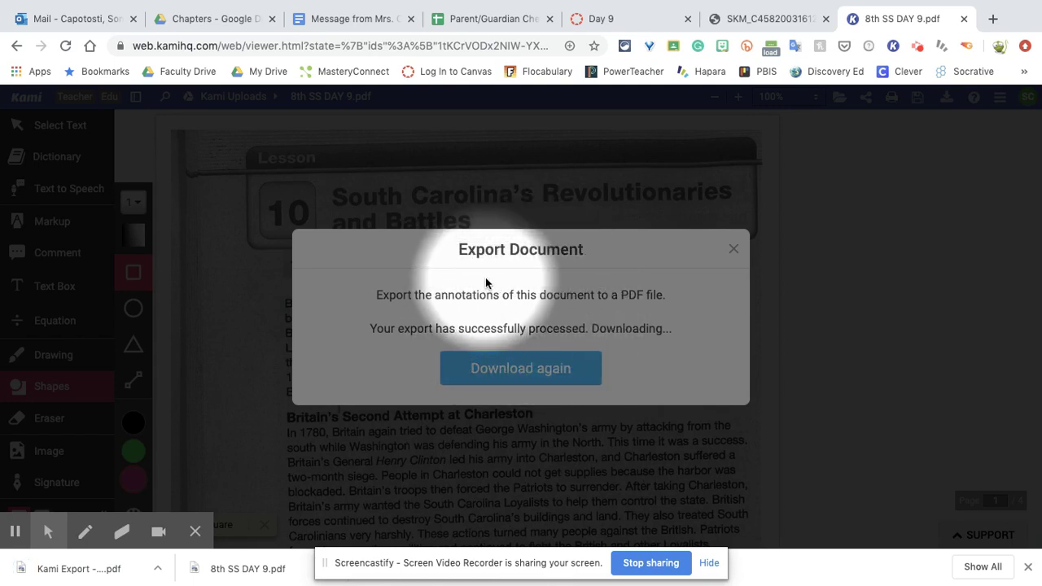
Step: Return to the Day 9 assignment in Canvas and bring up its File Upload submission form
click(594, 19)
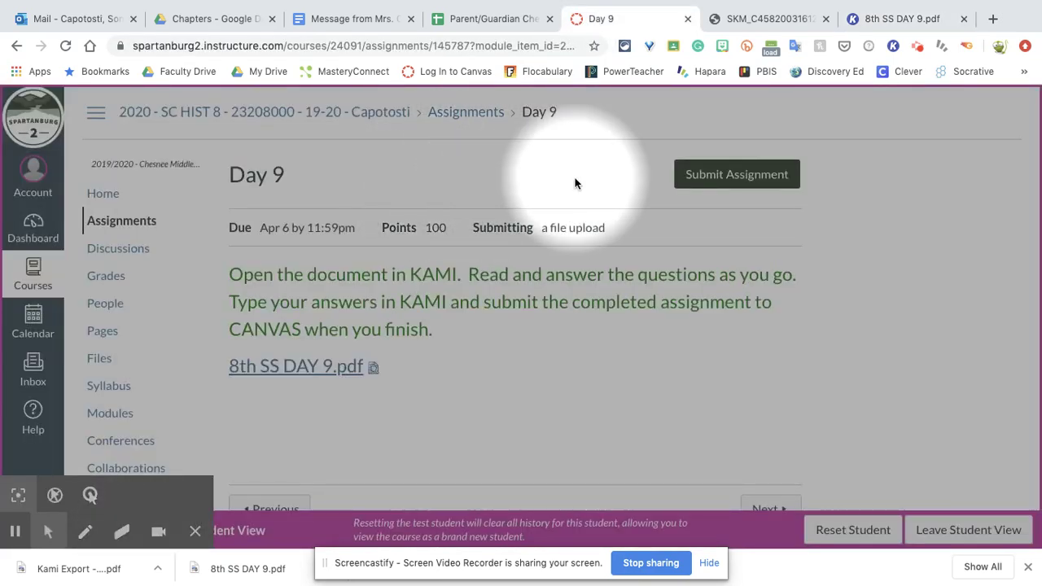
click(737, 175)
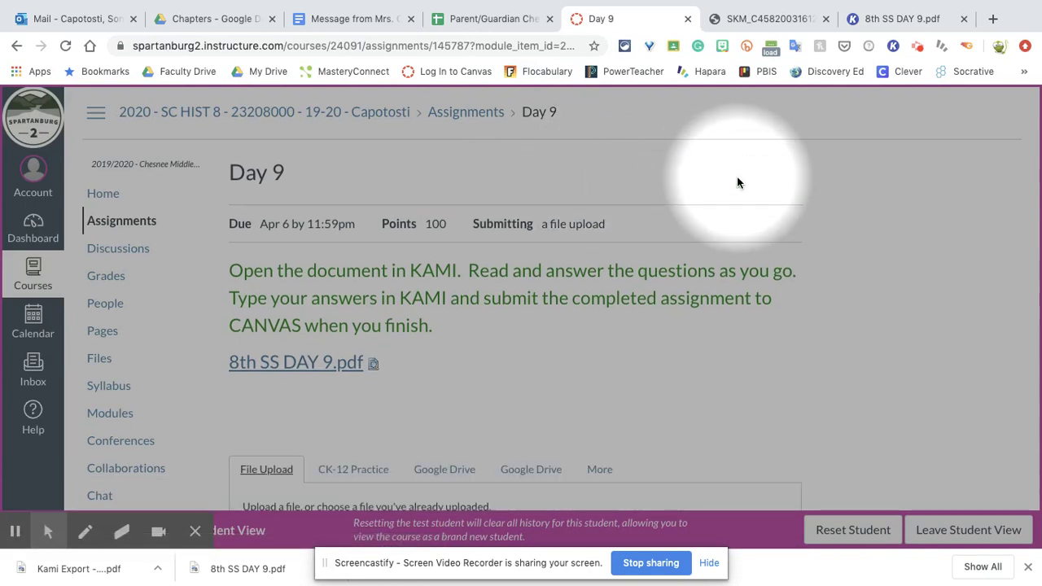
scroll(643, 196, down, 3)
scroll(643, 195, down, 1)
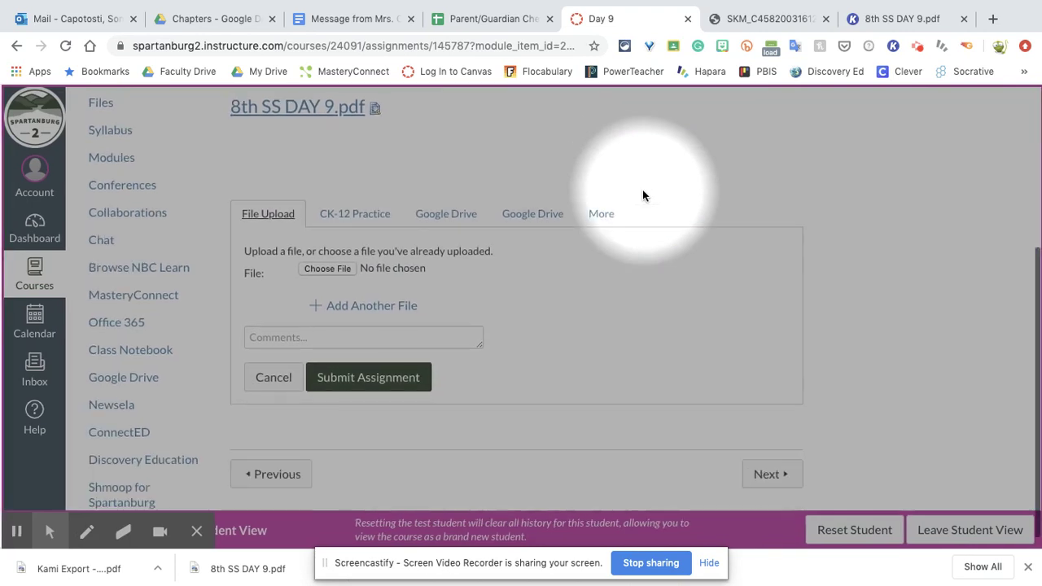
Step: Select 'Kami Export - 8th SS DAY 9.pdf' from the Downloads folder in the file picker
click(329, 271)
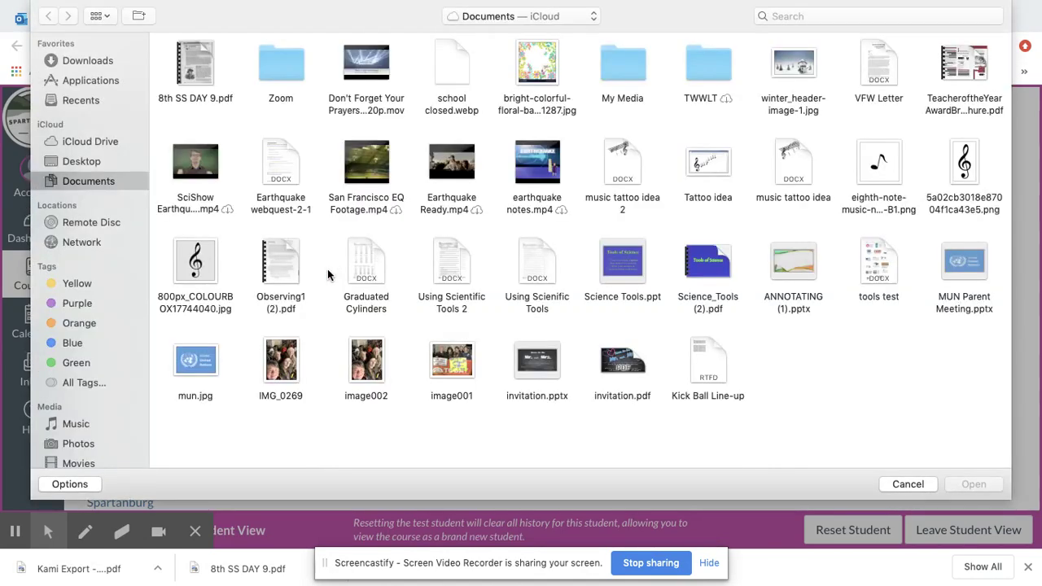
click(74, 101)
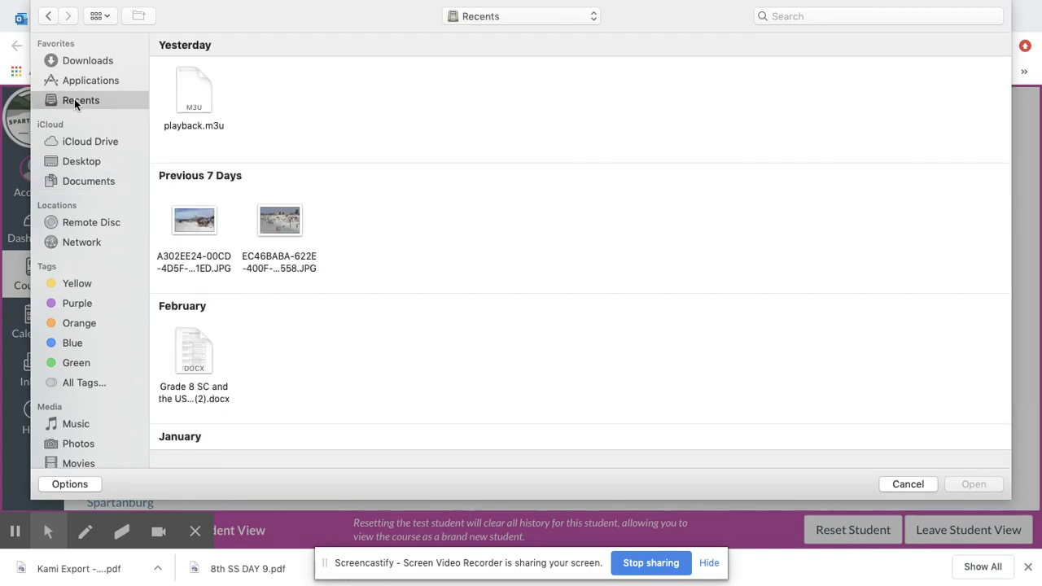
scroll(247, 161, down, 6)
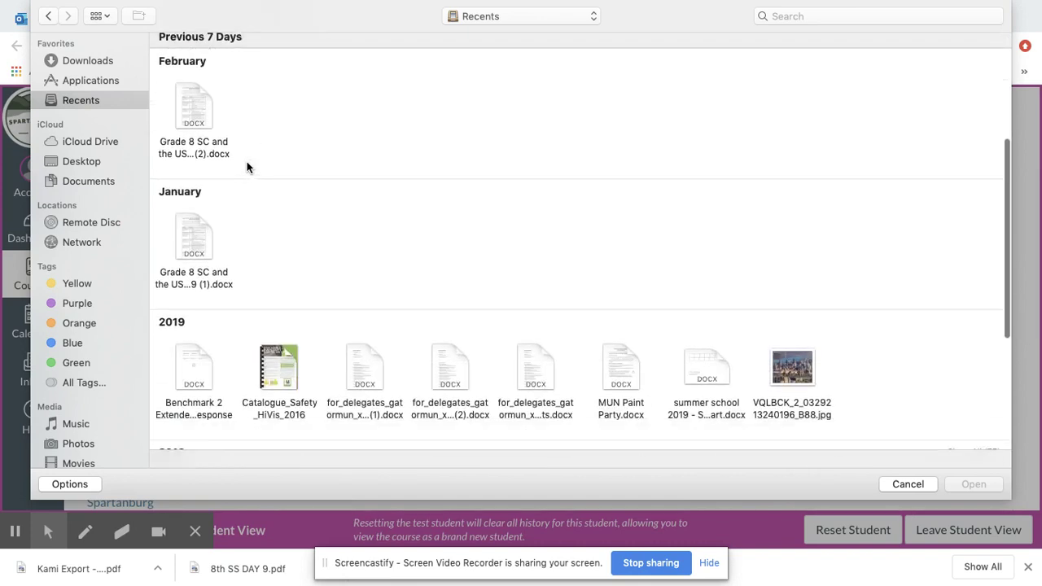
scroll(247, 167, down, 5)
scroll(247, 167, up, 10)
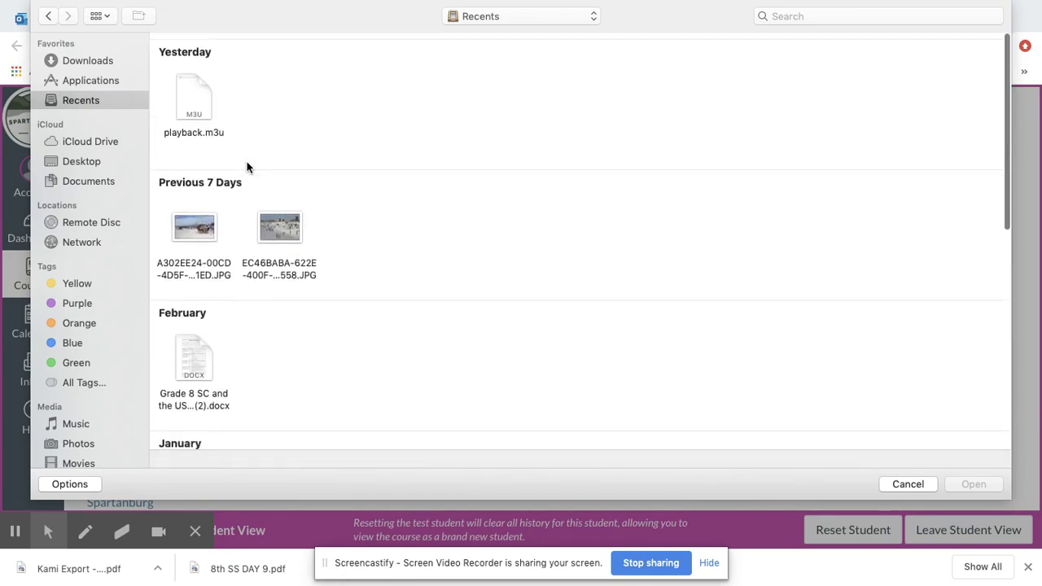
click(73, 60)
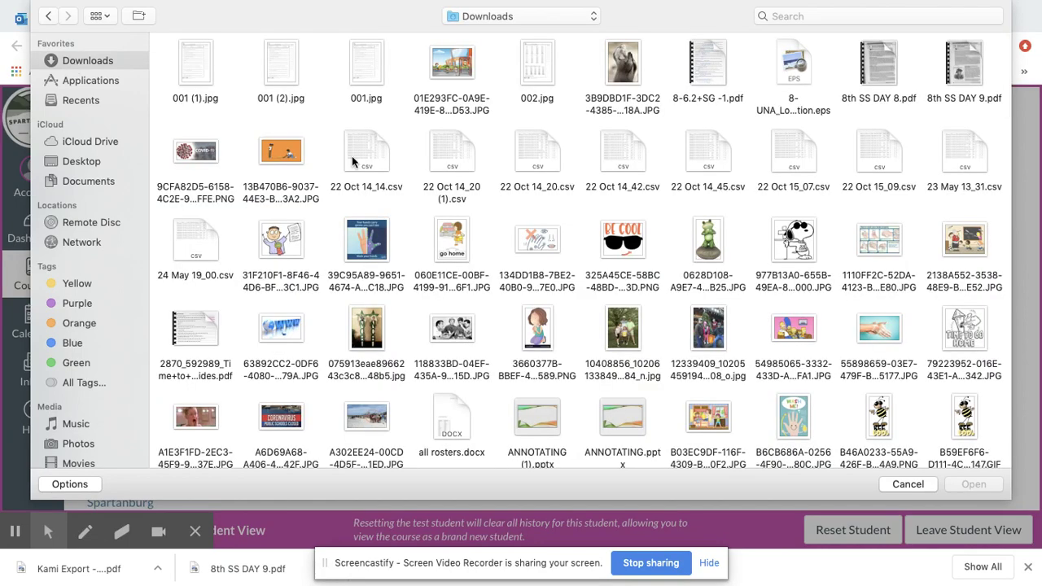
scroll(353, 160, down, 10)
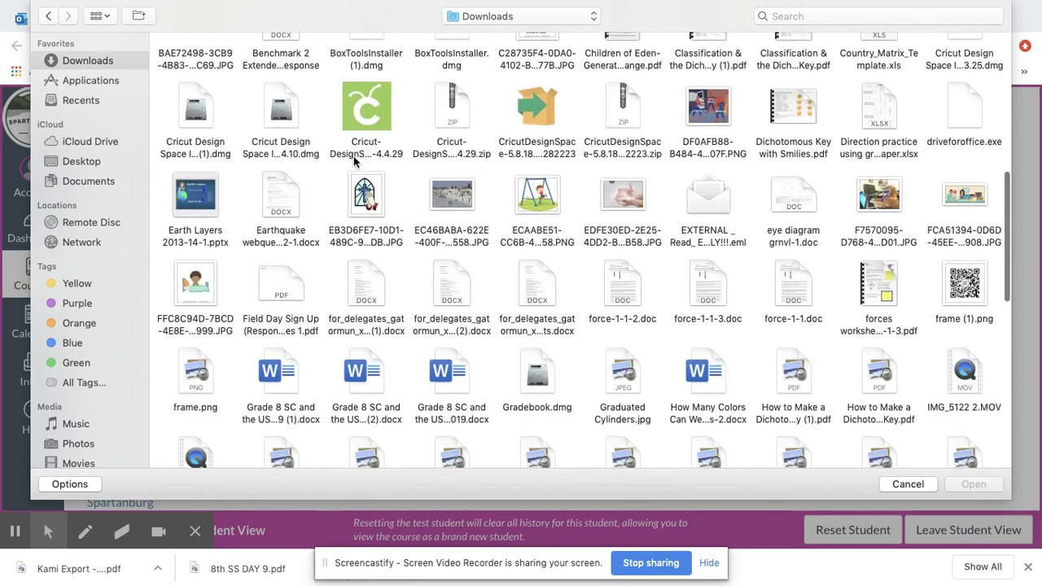
scroll(353, 160, down, 5)
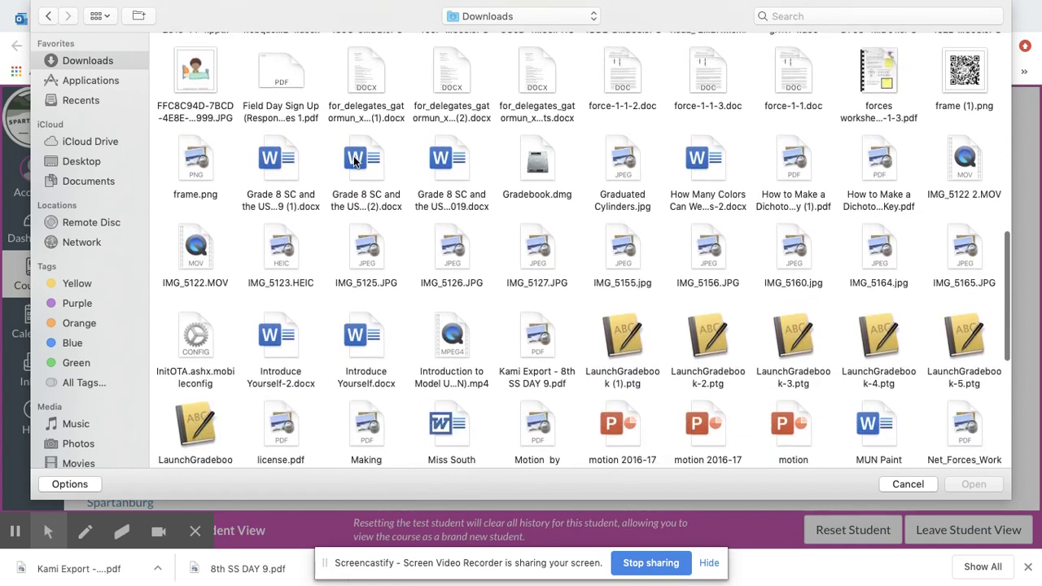
scroll(353, 159, down, 3)
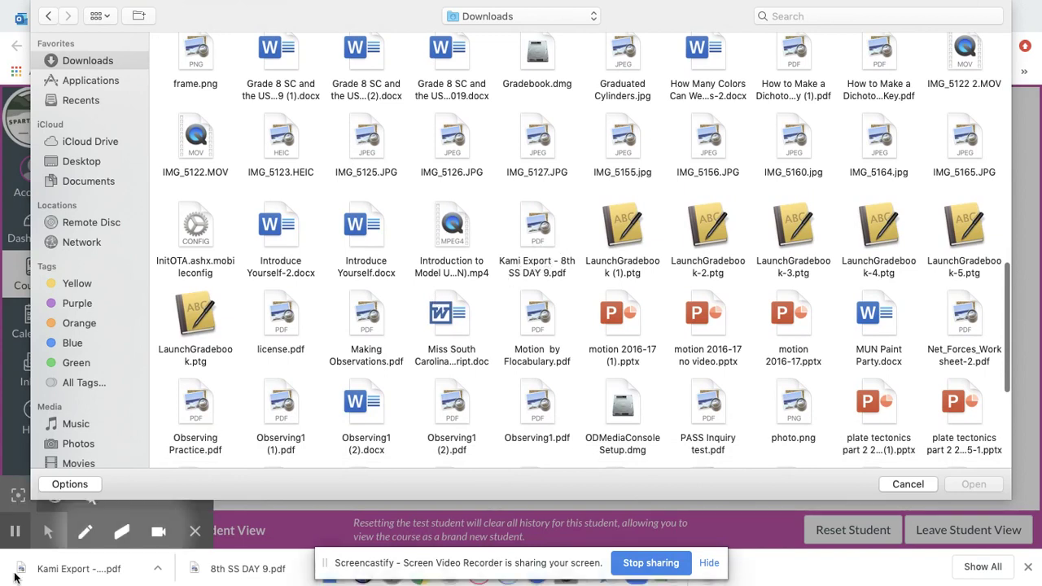
mouse_move(25, 511)
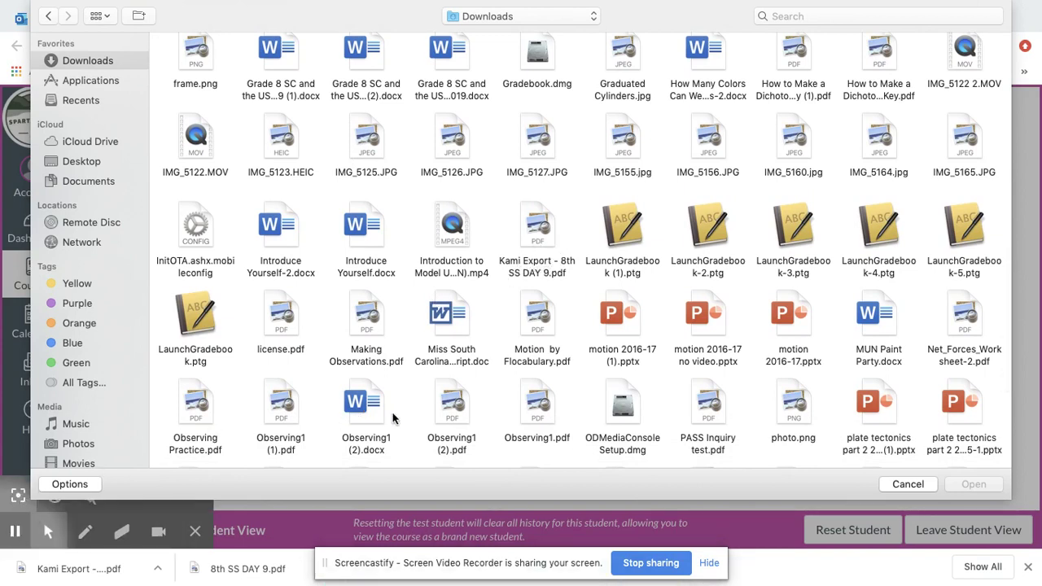
click(535, 236)
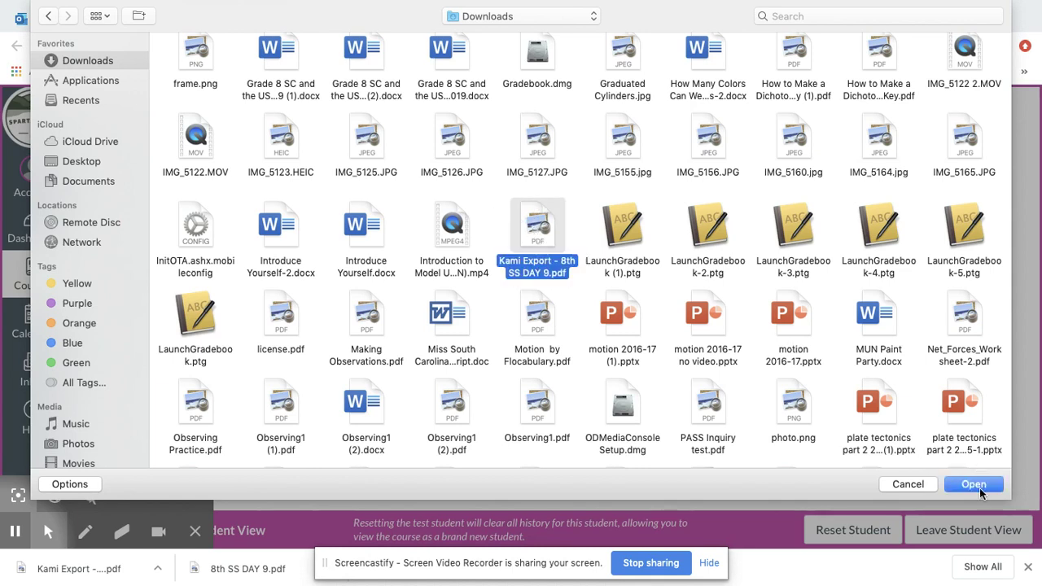
Step: Attach 'Kami Export - 8th SS DAY 9.pdf' and turn in the Day 9 assignment
click(974, 485)
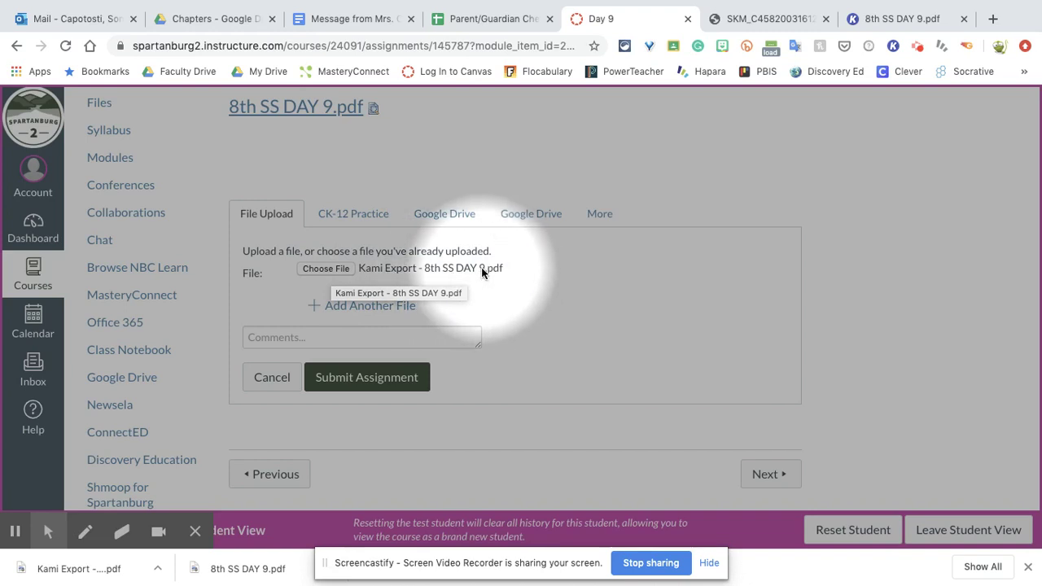
click(361, 377)
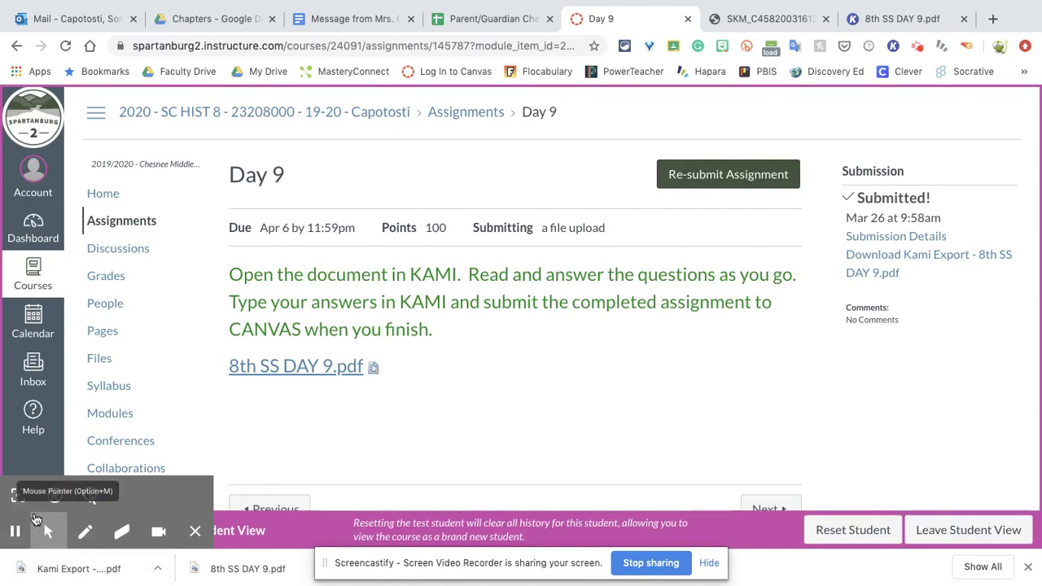
Step: Download the submitted Kami Export PDF from the Submission details and open it
click(20, 498)
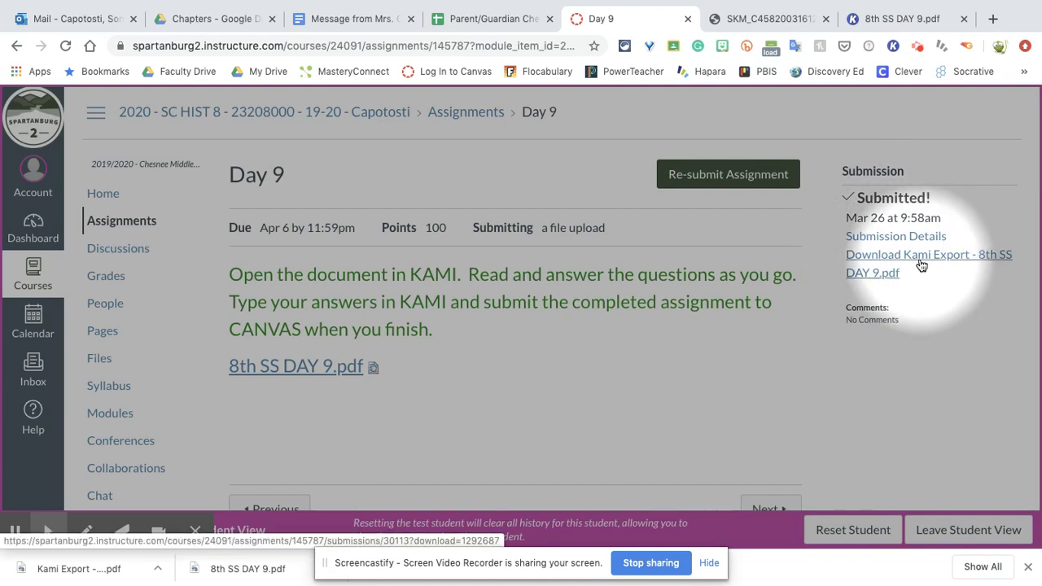
click(921, 266)
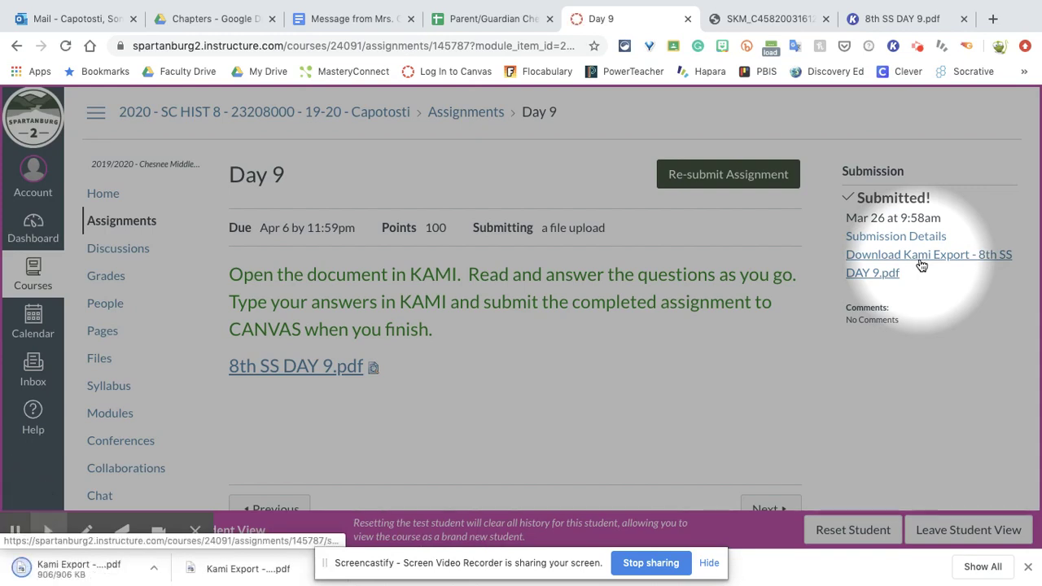
click(157, 568)
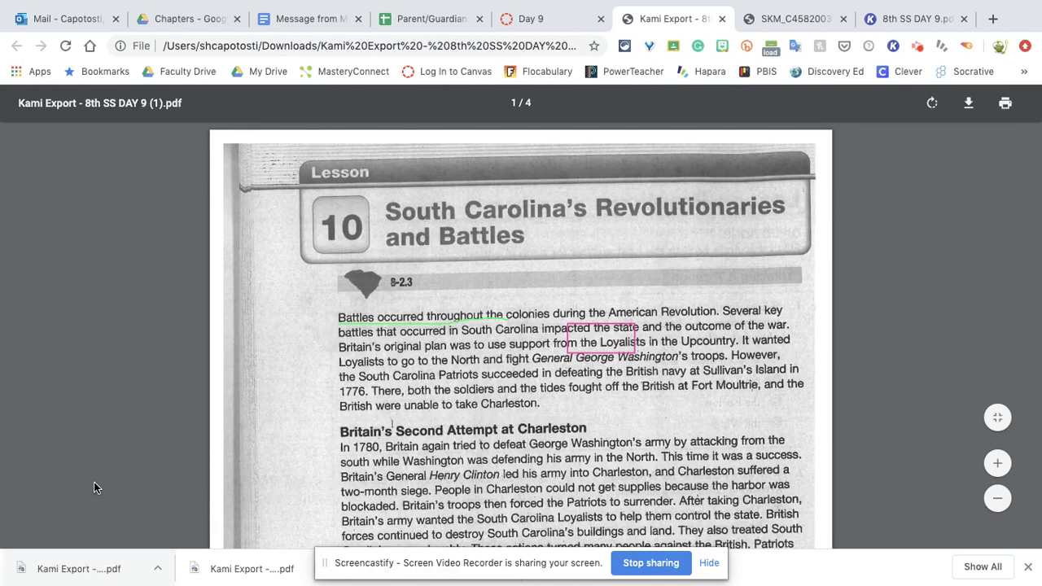
scroll(489, 348, down, 3)
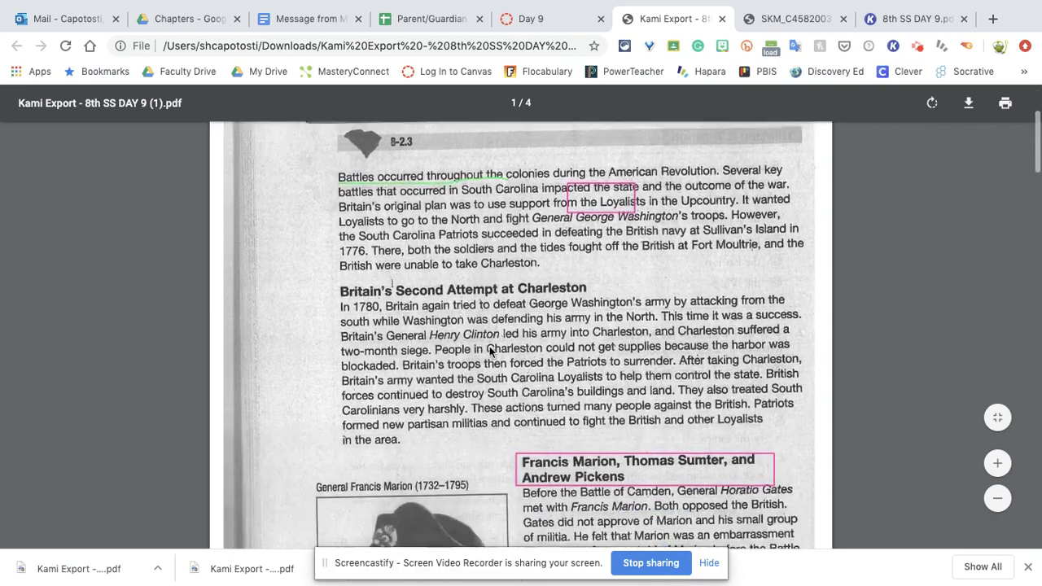
scroll(489, 350, down, 10)
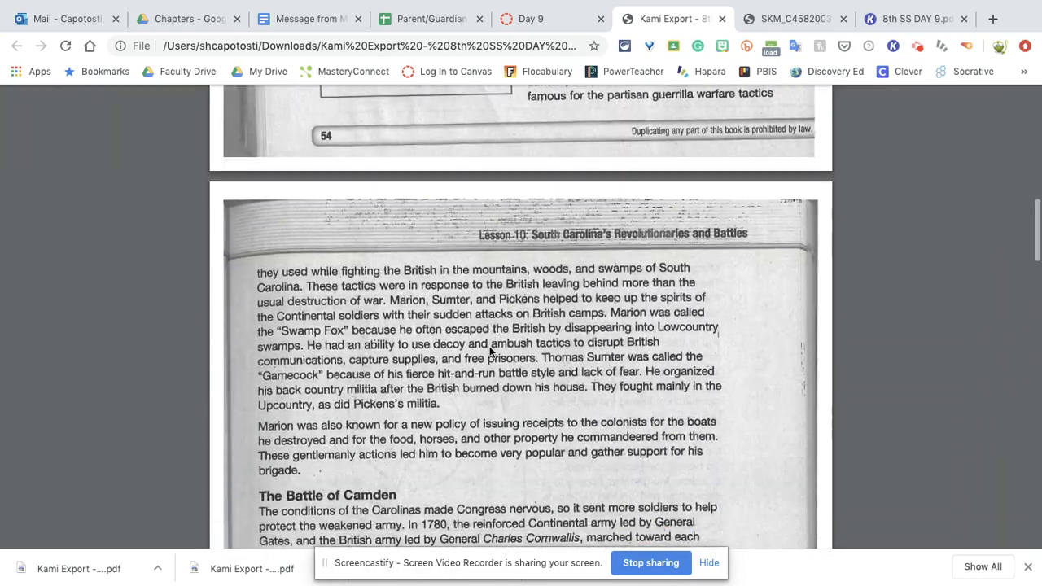
scroll(489, 350, down, 20)
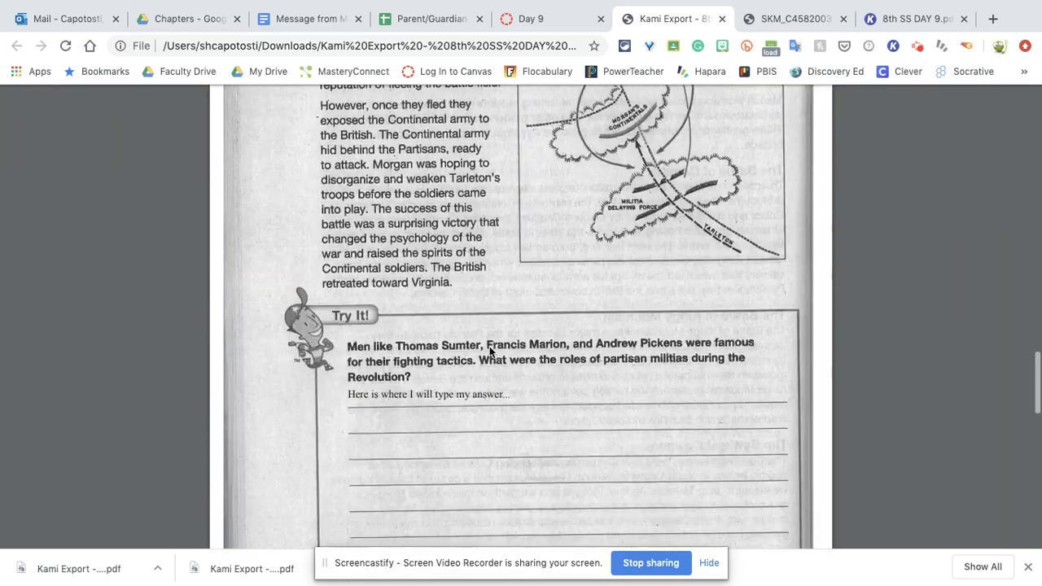
scroll(490, 350, down, 4)
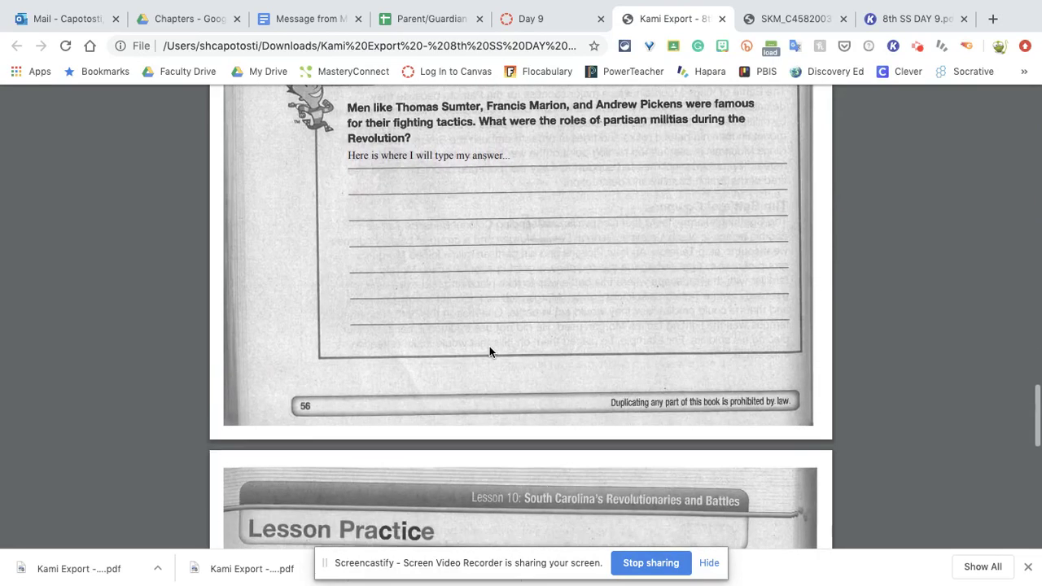
scroll(489, 350, down, 8)
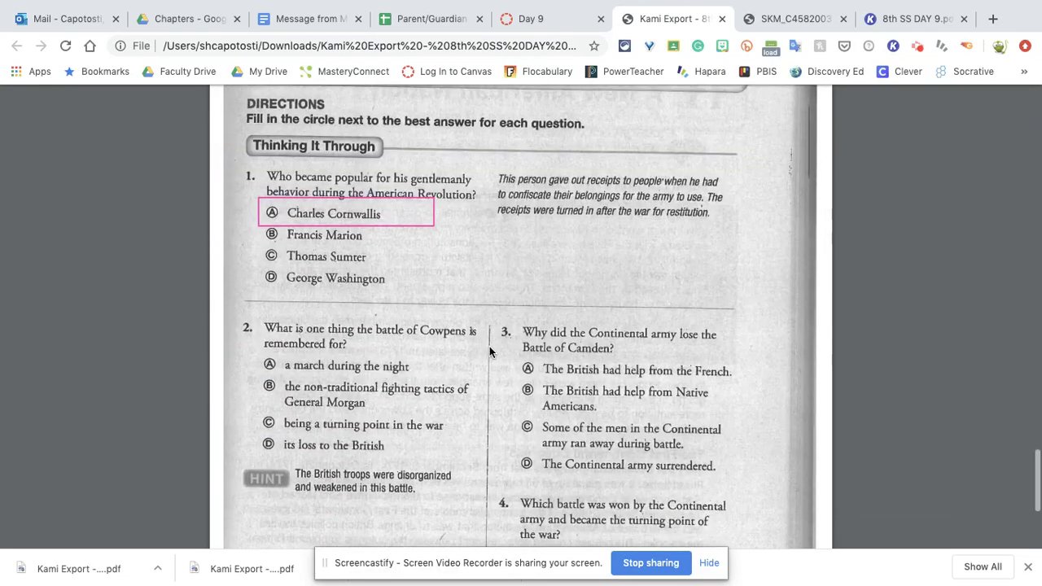
scroll(489, 350, up, 20)
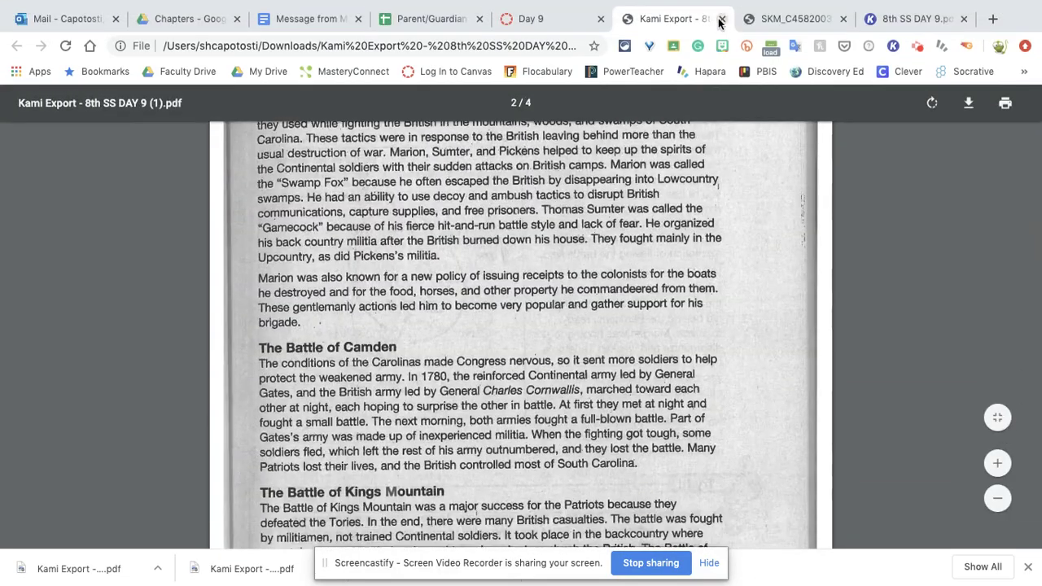
click(724, 19)
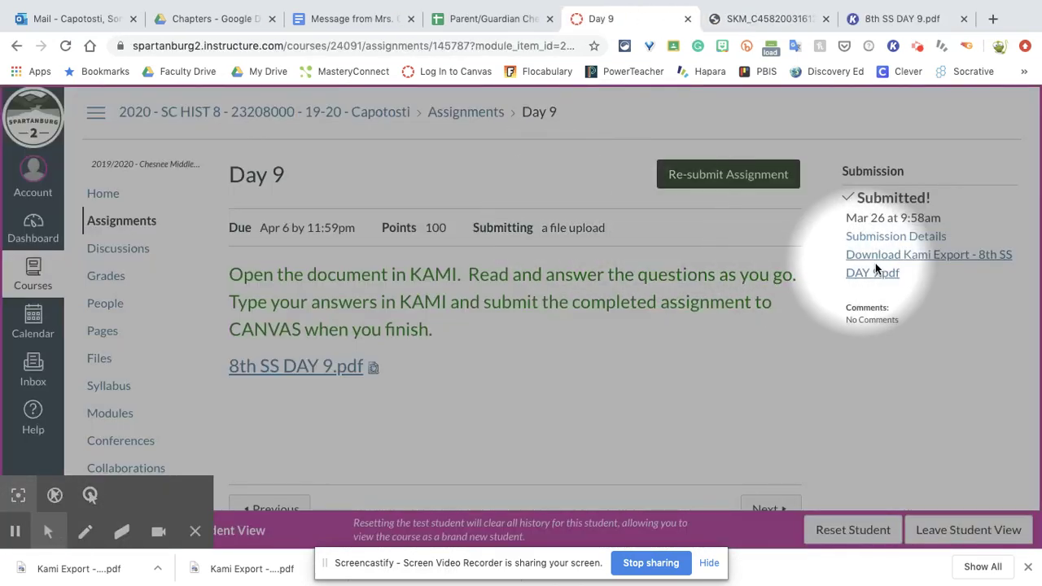